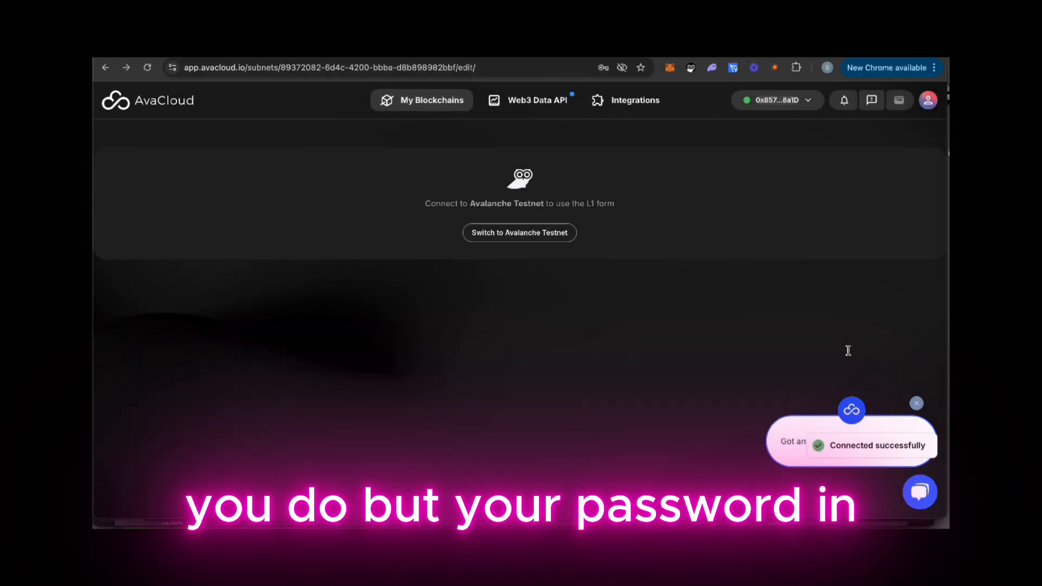
Switch the connected wallet to Avalanche Testnet and approve the request to activate Testnet Mode.
{"action": "left_click", "coordinate": [531, 234]}
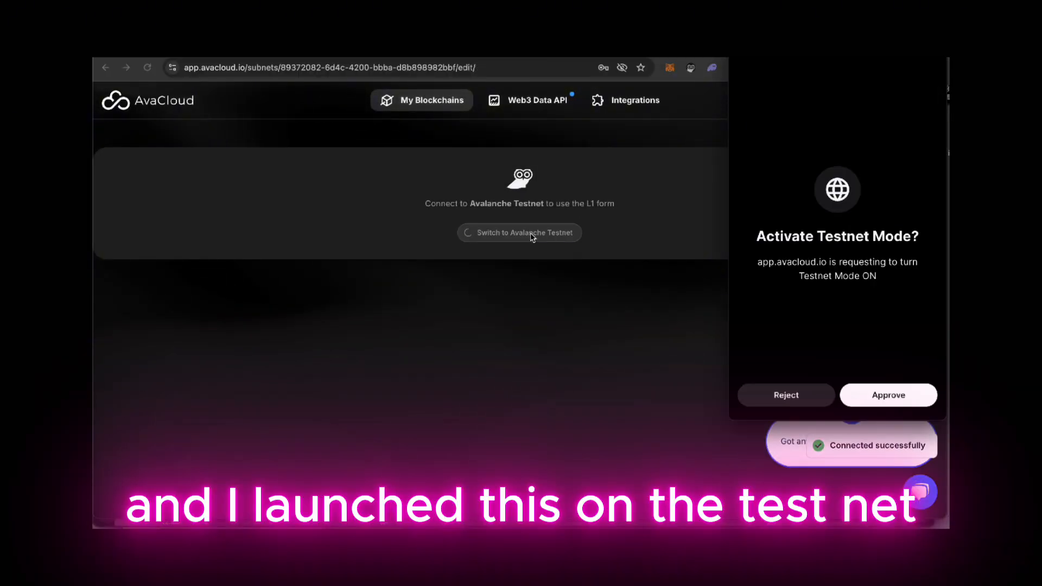
{"action": "left_click", "coordinate": [885, 389]}
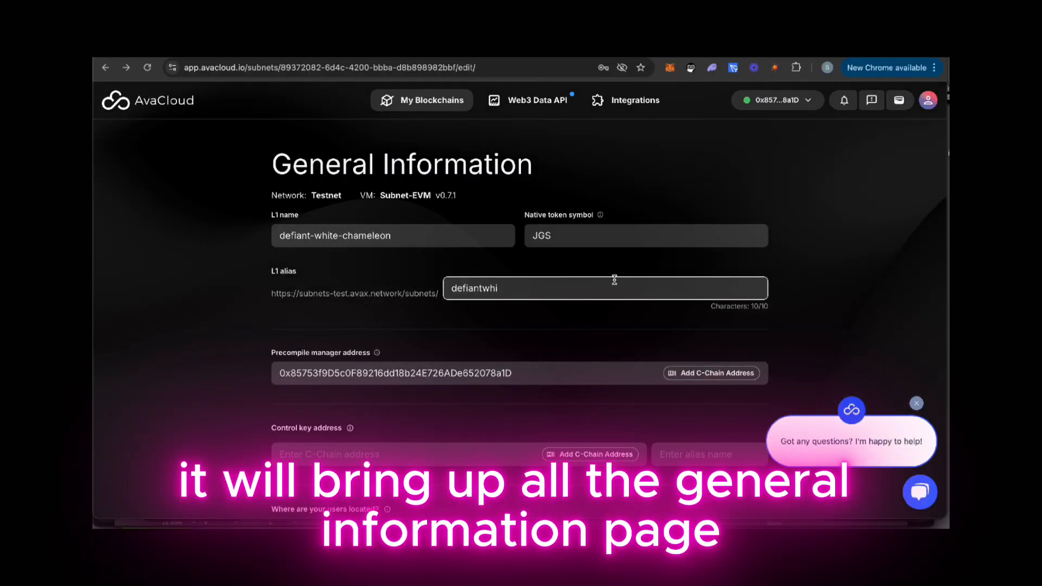
Replace the default L1 name with "Defi_si Team 1".
{"action": "left_click", "coordinate": [419, 231]}
{"action": "left_click_drag", "start_coordinate": [418, 232], "coordinate": [281, 228]}
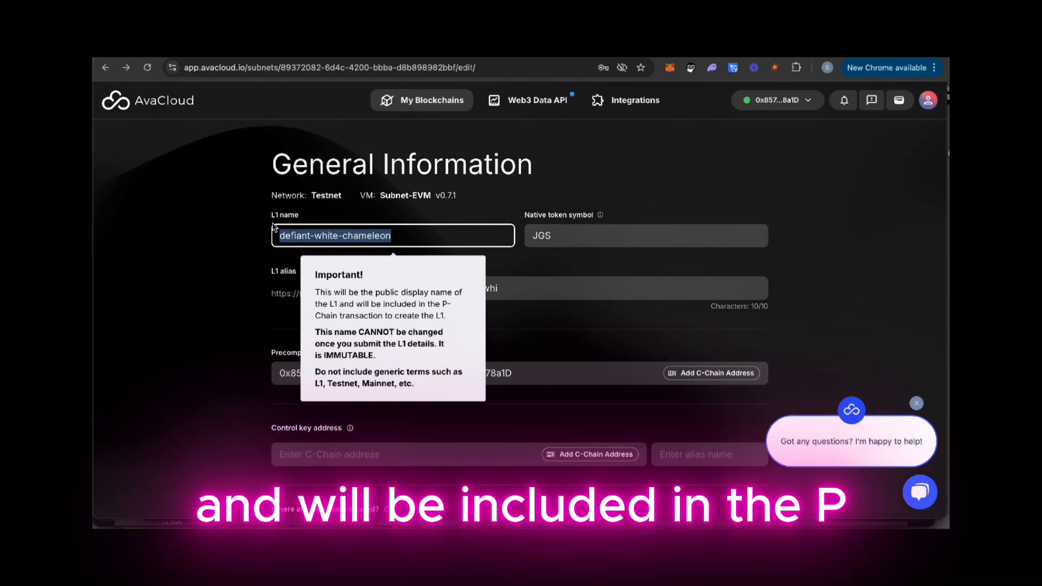
{"action": "type", "text": "Defi"}
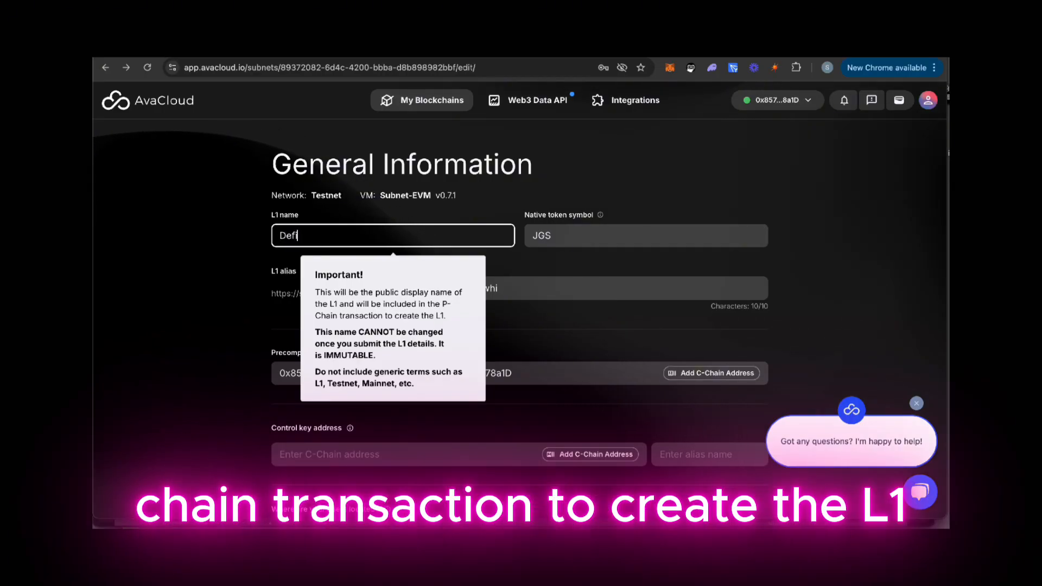
{"action": "type", "text": "_"}
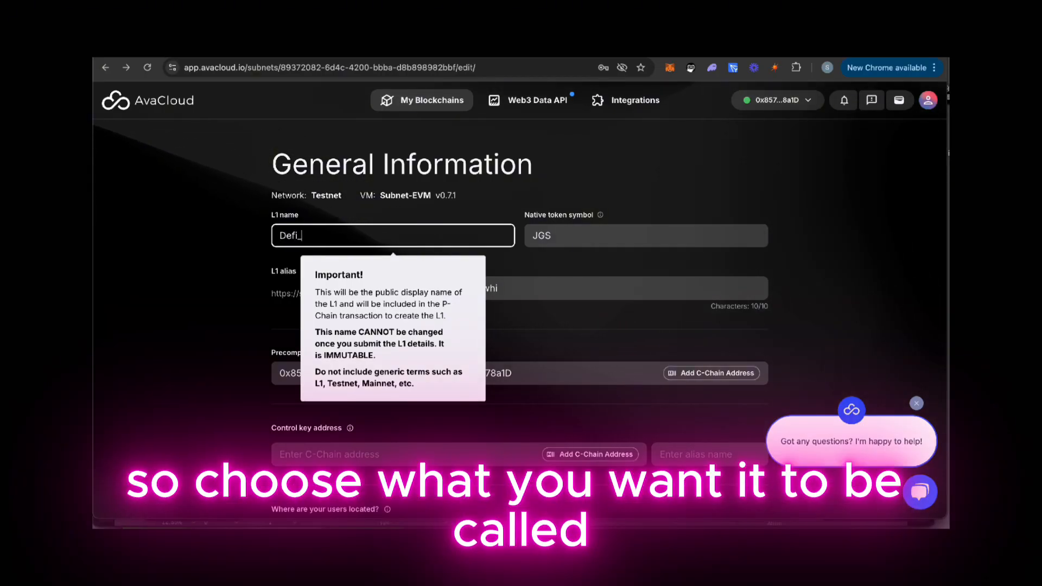
{"action": "type", "text": "si Tea"}
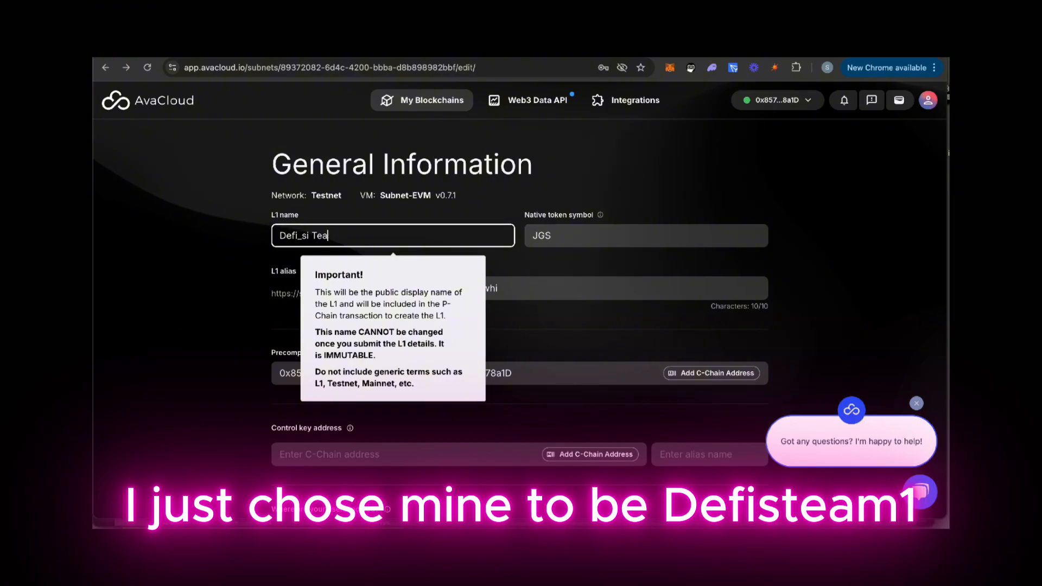
{"action": "type", "text": "m 1"}
Set the native token symbol to "defsi".
{"action": "left_click", "coordinate": [580, 235]}
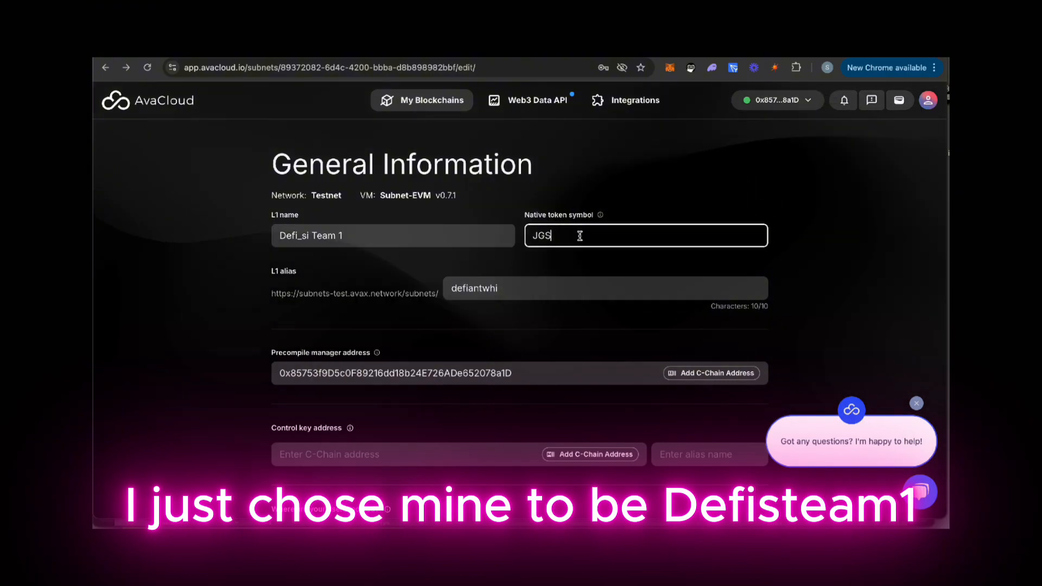
{"action": "mouse_move", "coordinate": [602, 215]}
{"action": "key", "text": "shift+Tab"}
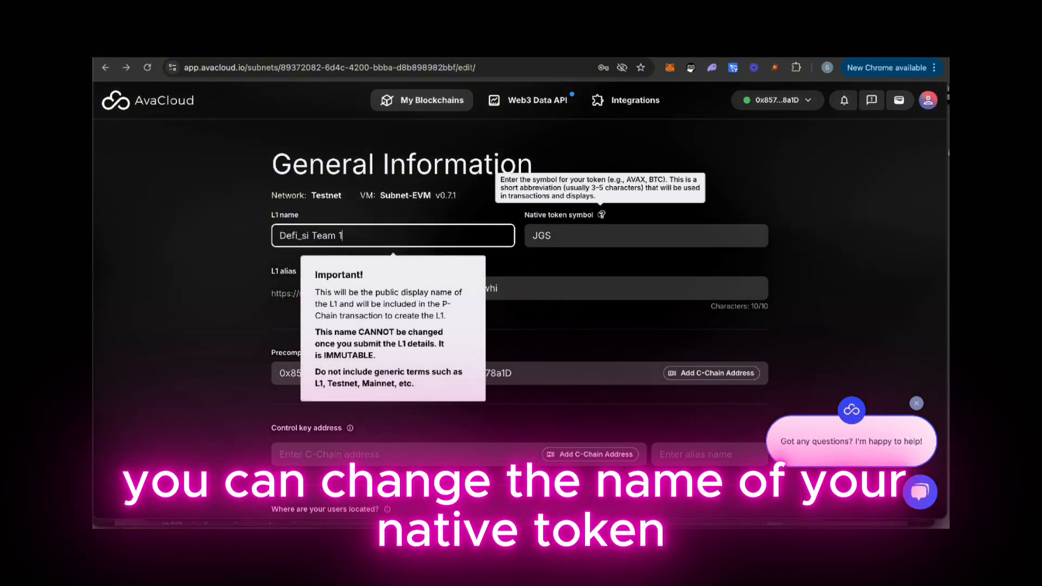
{"action": "left_click_drag", "start_coordinate": [553, 235], "coordinate": [498, 235]}
{"action": "type", "text": "defi"}
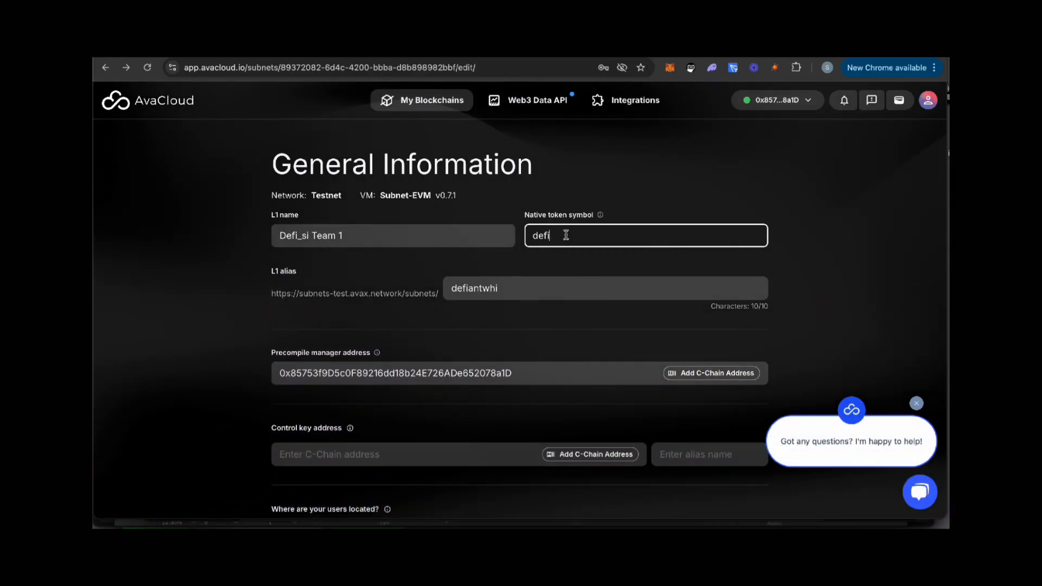
{"action": "key", "text": "BackSpace"}
{"action": "type", "text": "si"}
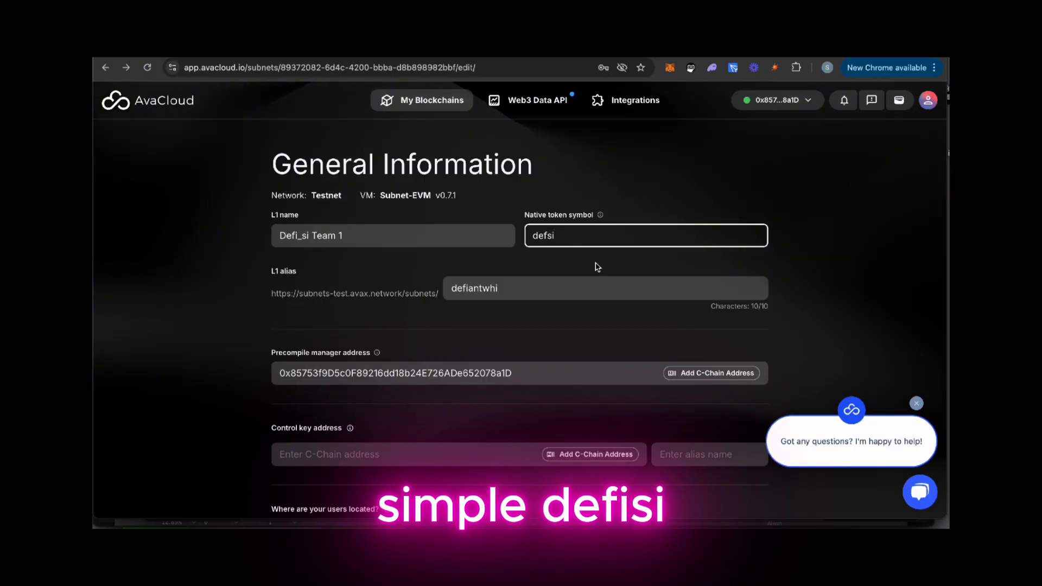
Change the L1 alias from the default text to "defisiteam1".
{"action": "left_click", "coordinate": [564, 289]}
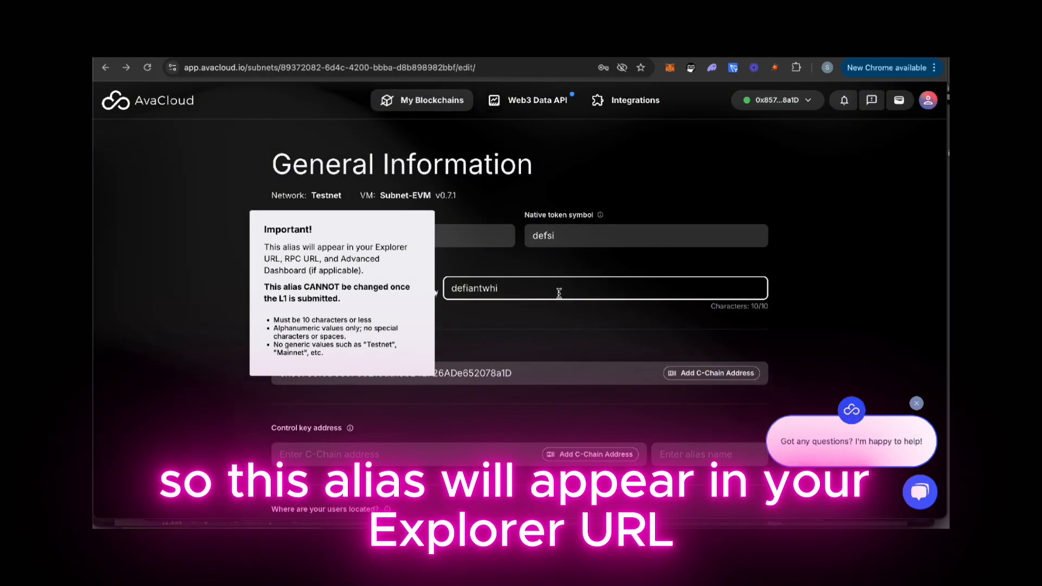
{"action": "left_click_drag", "start_coordinate": [554, 293], "coordinate": [437, 296]}
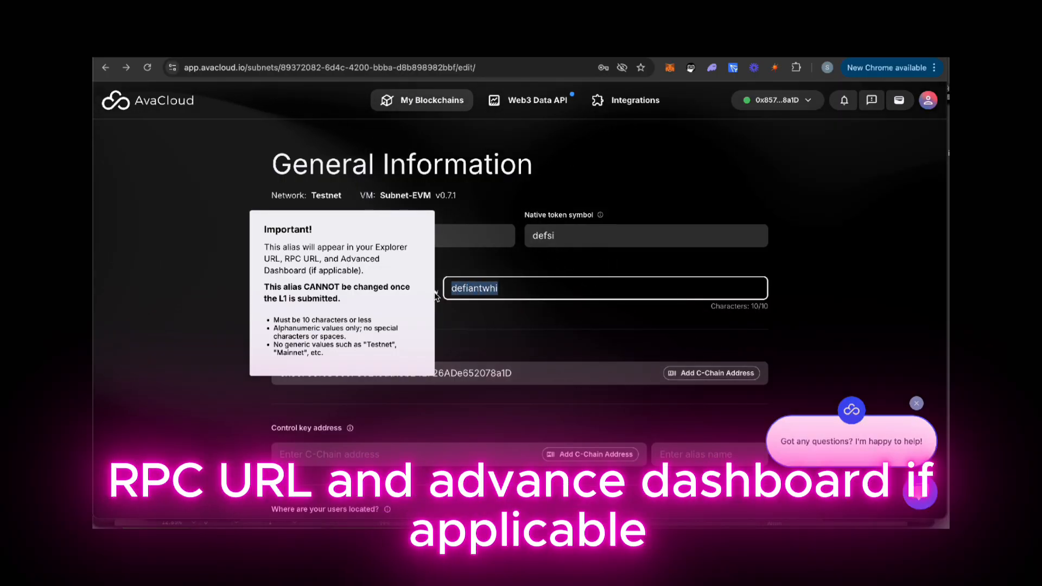
{"action": "left_click", "coordinate": [542, 288]}
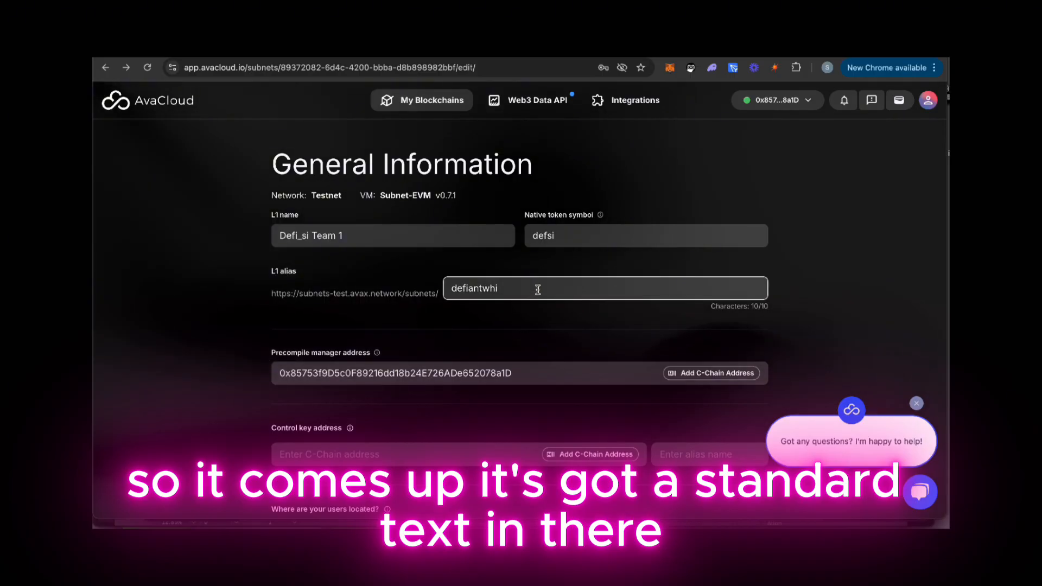
{"action": "key", "text": "BackSpace"}
{"action": "key", "text": "BackSpace"}
{"action": "key", "text": "BackSpace"}
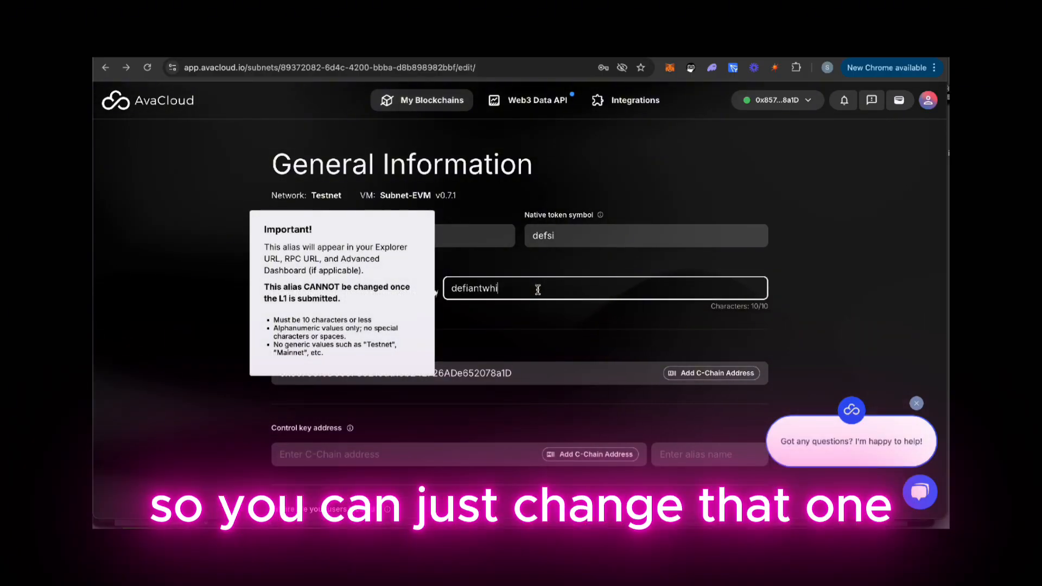
{"action": "key", "text": "BackSpace"}
{"action": "key", "text": "BackSpace"}
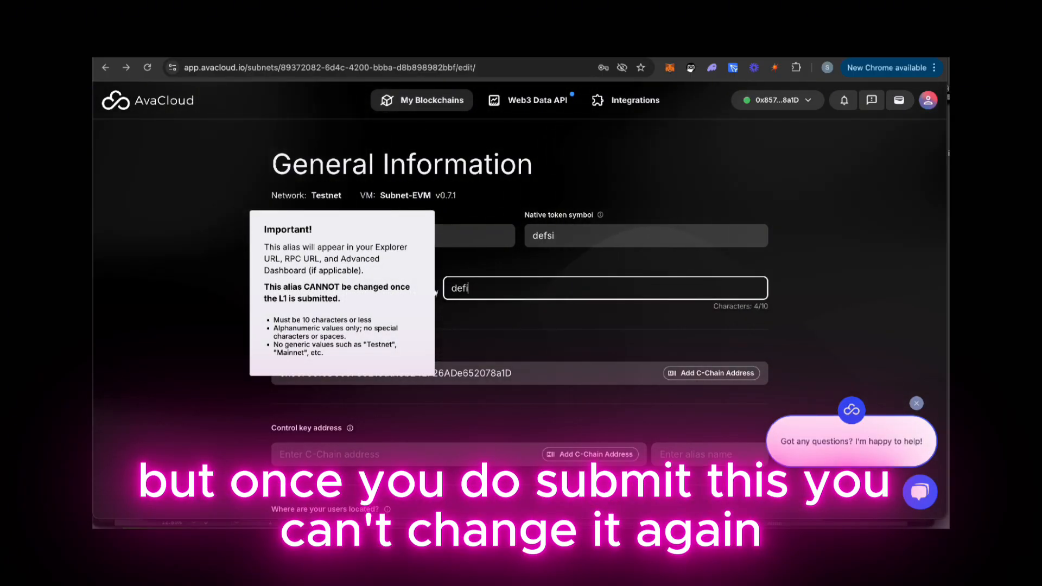
{"action": "type", "text": "tea"}
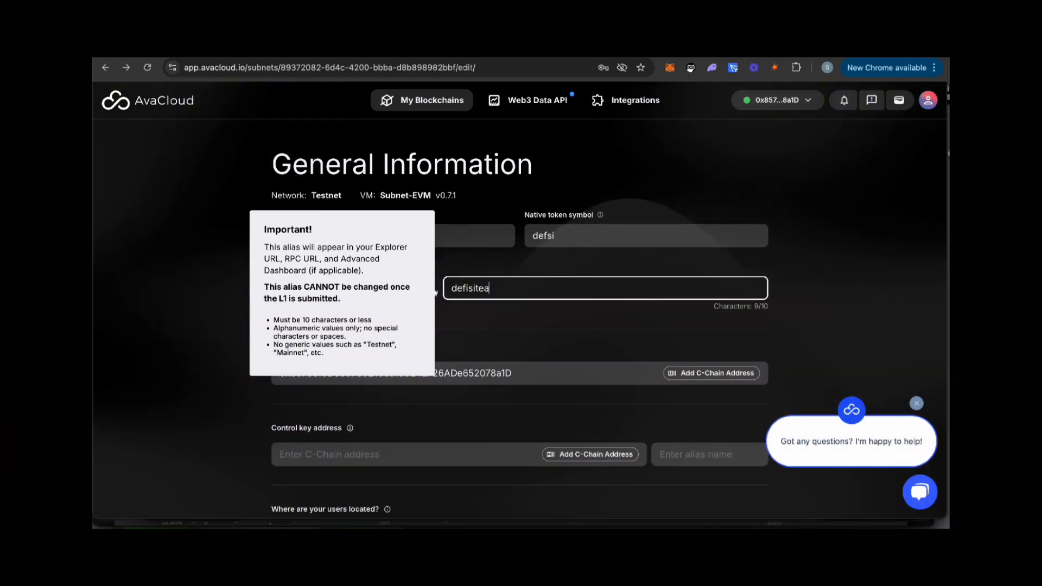
{"action": "type", "text": "m1"}
{"action": "key", "text": "BackSpace"}
{"action": "type", "text": "1"}
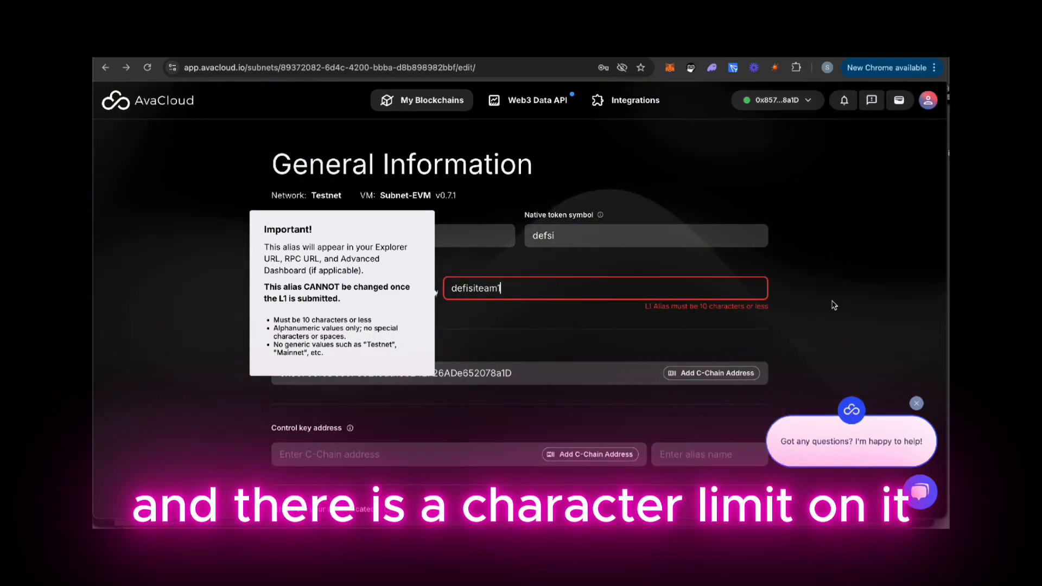
Shorten the L1 alias to "defisitm1".
{"action": "left_click", "coordinate": [491, 287]}
{"action": "key", "text": "BackSpace"}
{"action": "key", "text": "BackSpace"}
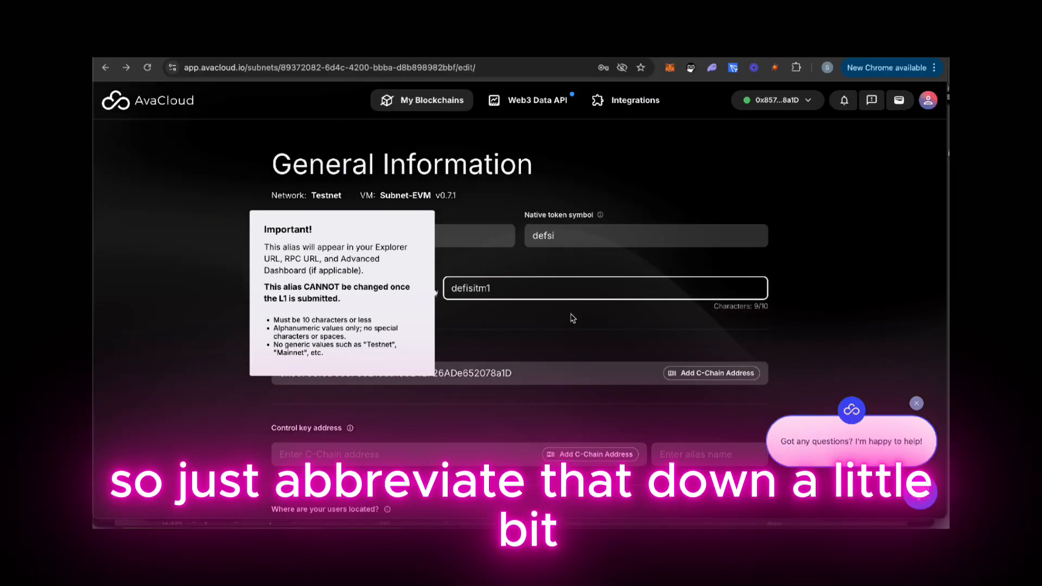
{"action": "left_click", "coordinate": [571, 323]}
Review the precompile manager address, control key address and user location sections together with their explanatory hints.
{"action": "scroll", "coordinate": [513, 342], "scroll_direction": "down", "scroll_amount": 2}
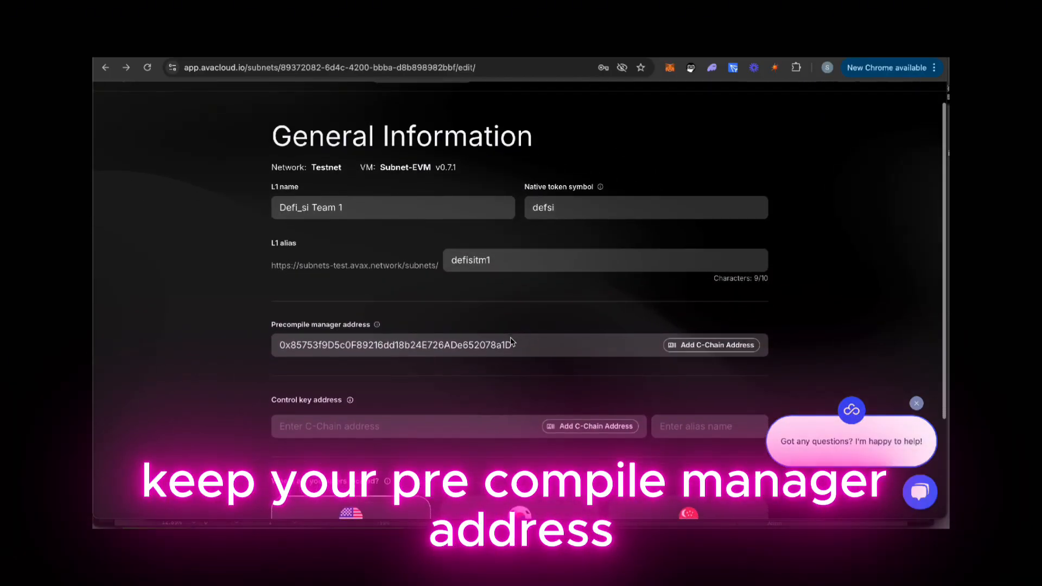
{"action": "scroll", "coordinate": [512, 342], "scroll_direction": "down", "scroll_amount": 1}
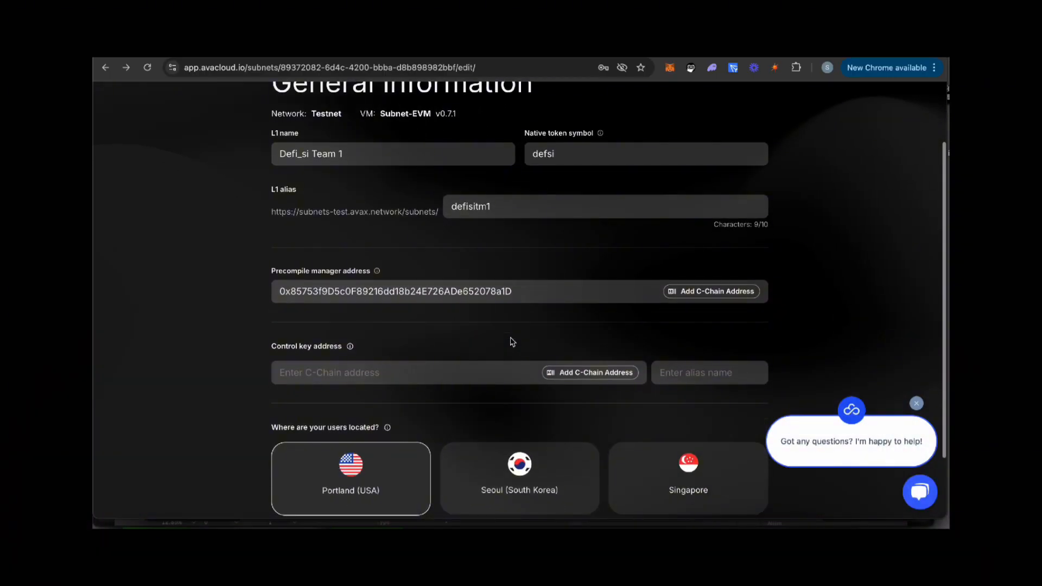
{"action": "scroll", "coordinate": [498, 331], "scroll_direction": "down", "scroll_amount": 1}
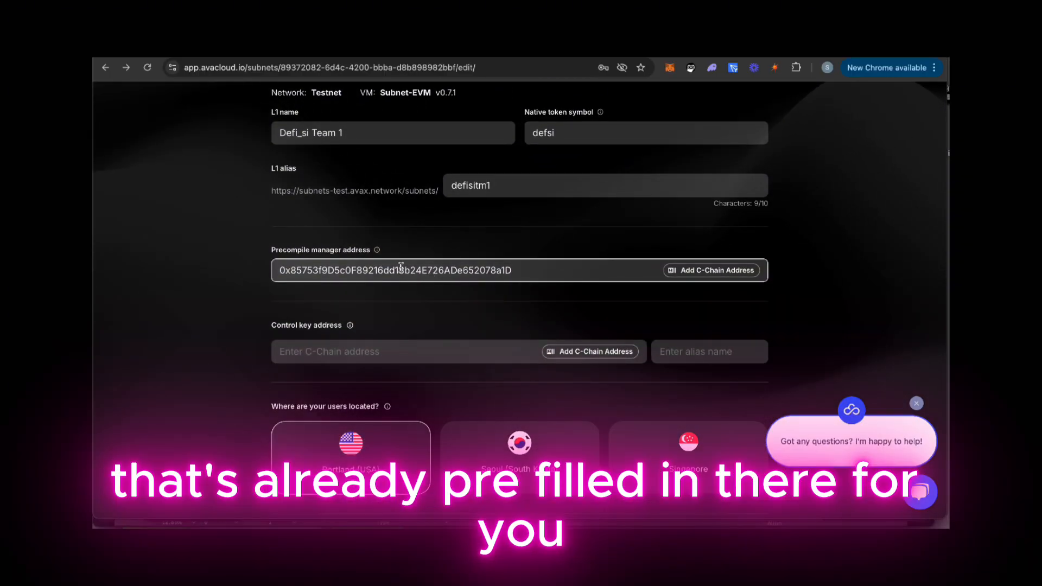
{"action": "left_click", "coordinate": [379, 251]}
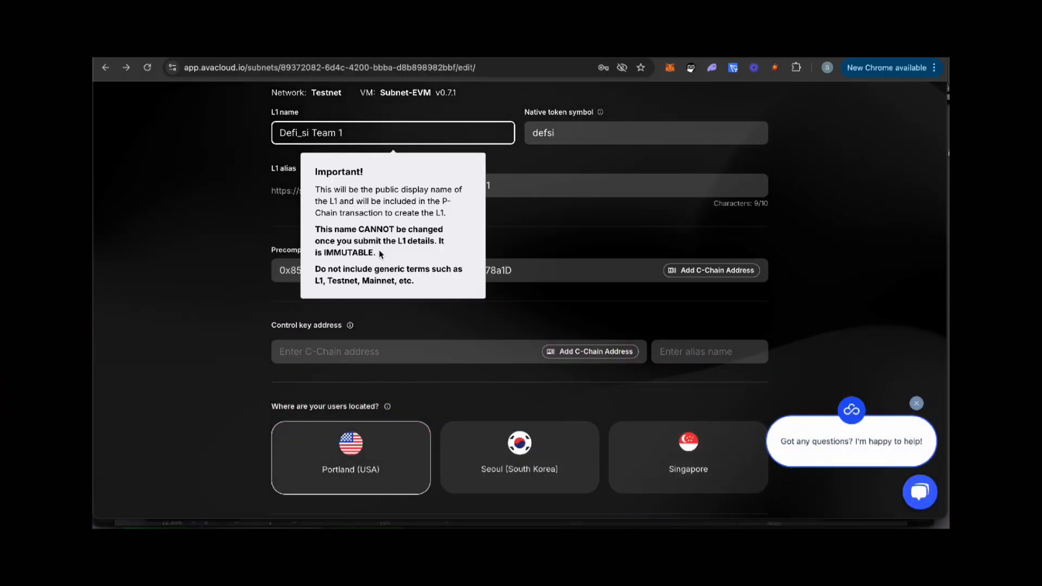
{"action": "left_click", "coordinate": [433, 312]}
{"action": "left_click", "coordinate": [382, 257]}
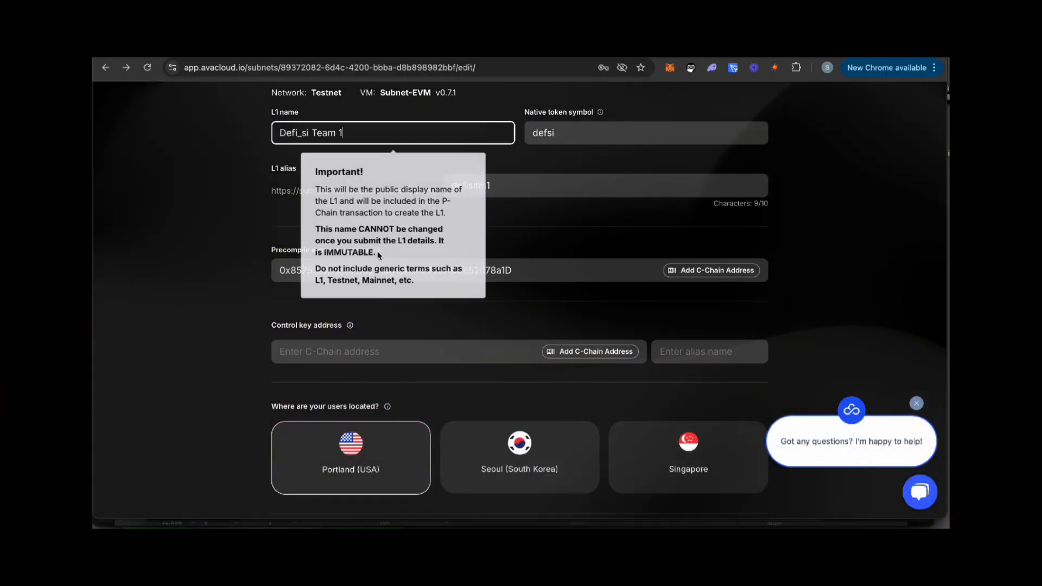
{"action": "left_click", "coordinate": [438, 313]}
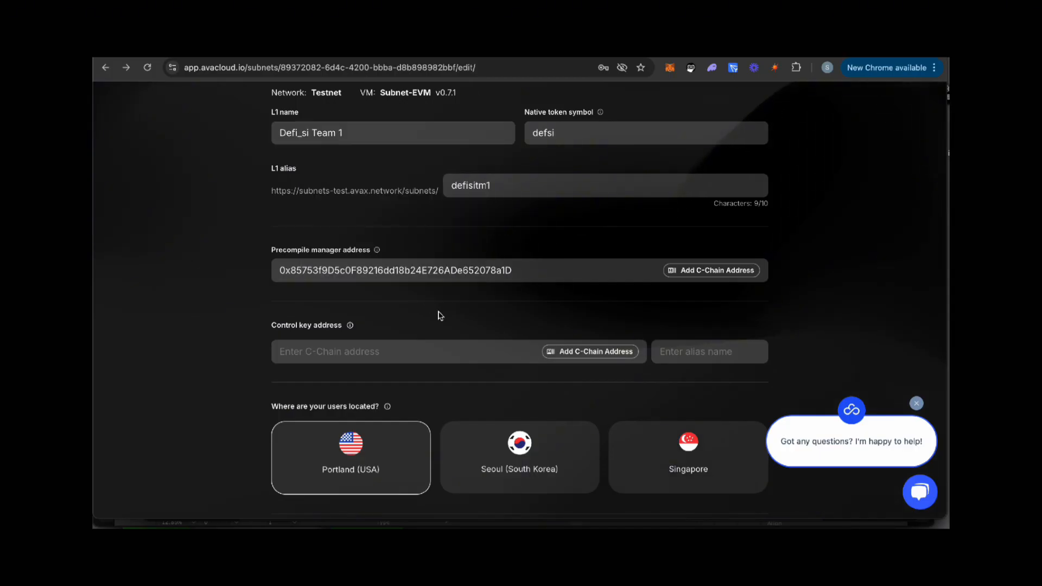
{"action": "scroll", "coordinate": [414, 342], "scroll_direction": "down", "scroll_amount": 1}
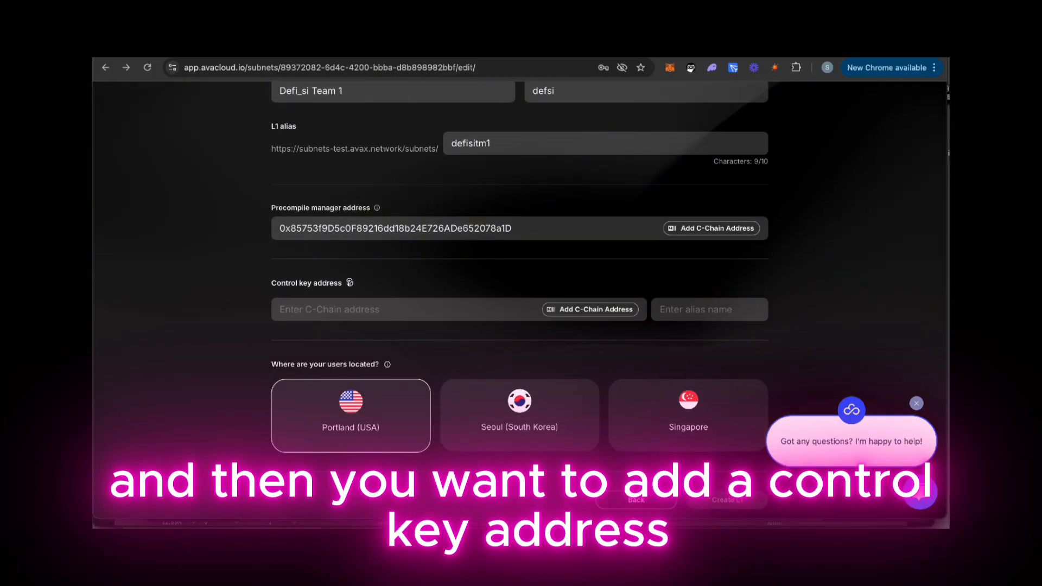
{"action": "mouse_move", "coordinate": [350, 283]}
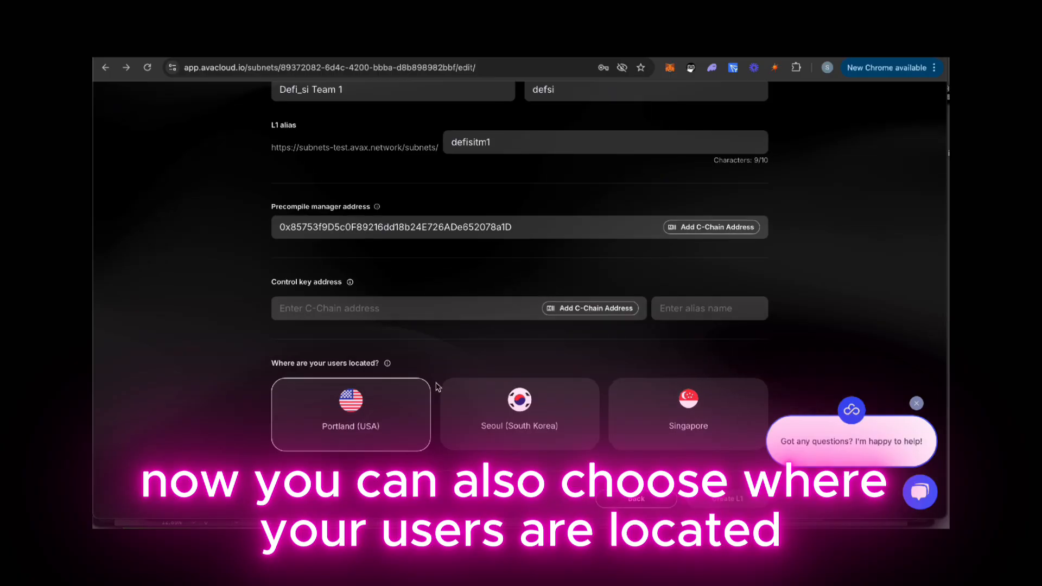
{"action": "scroll", "coordinate": [438, 387], "scroll_direction": "down", "scroll_amount": 1}
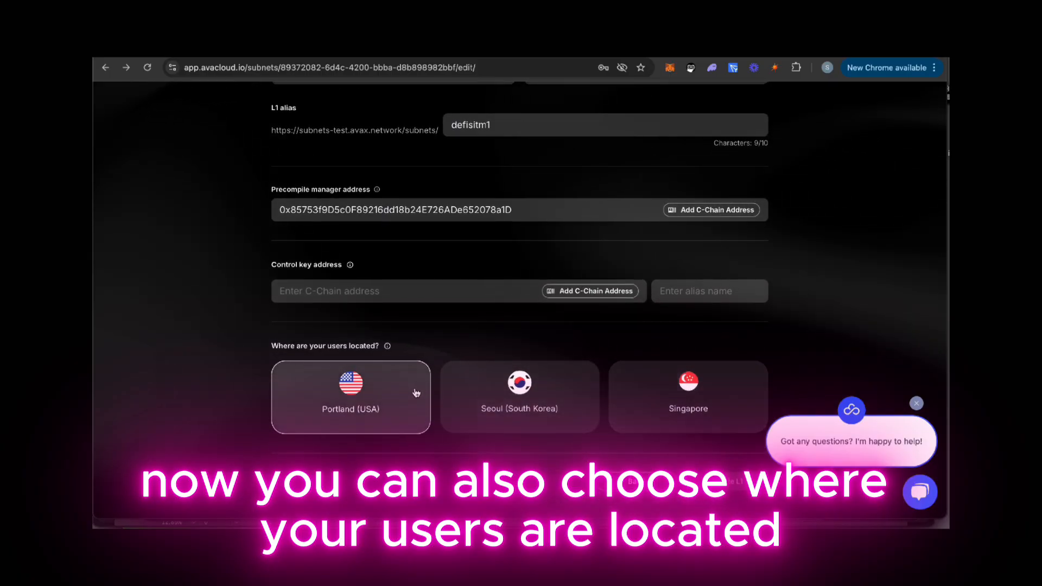
{"action": "mouse_move", "coordinate": [387, 346]}
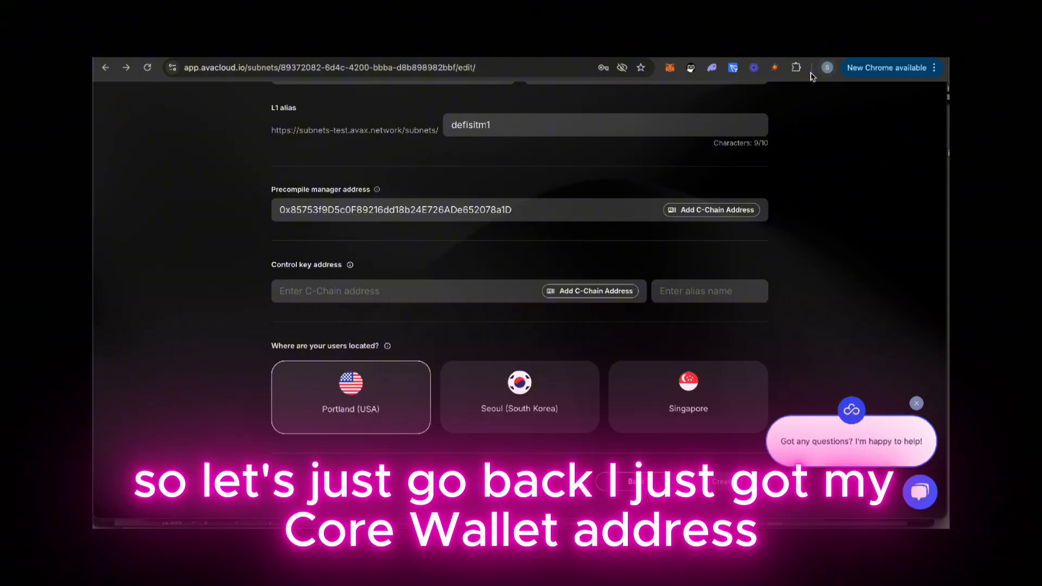
Open the Core wallet extension, look through its settings and address book, and return to the account overview.
{"action": "left_click", "coordinate": [690, 68]}
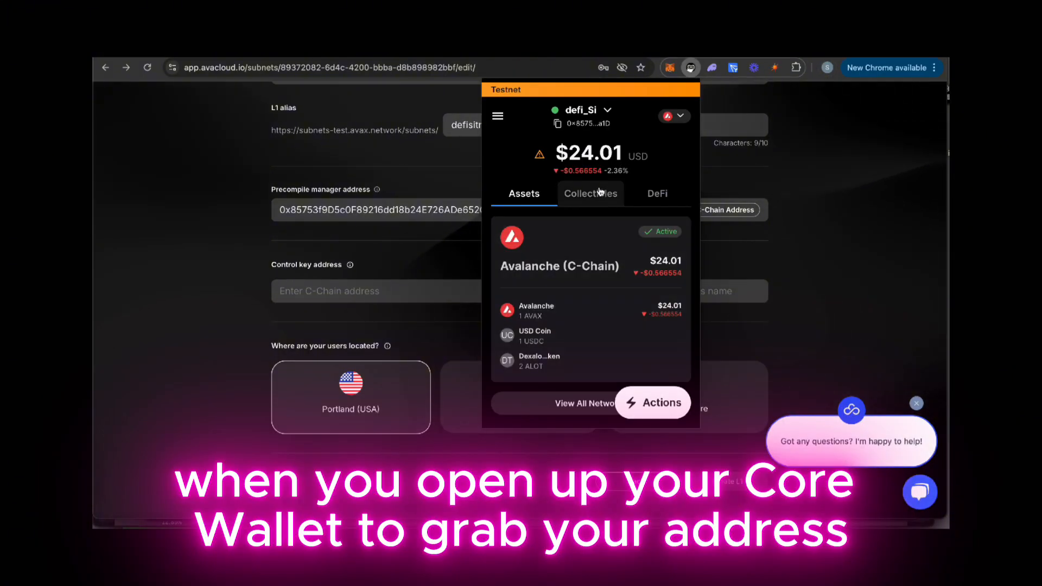
{"action": "left_click", "coordinate": [499, 116]}
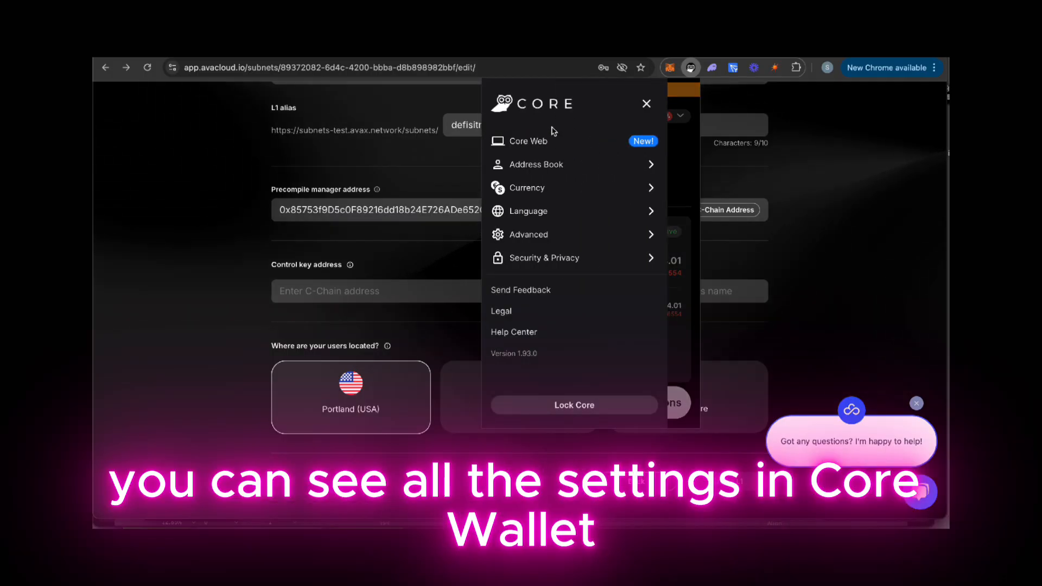
{"action": "left_click", "coordinate": [603, 164]}
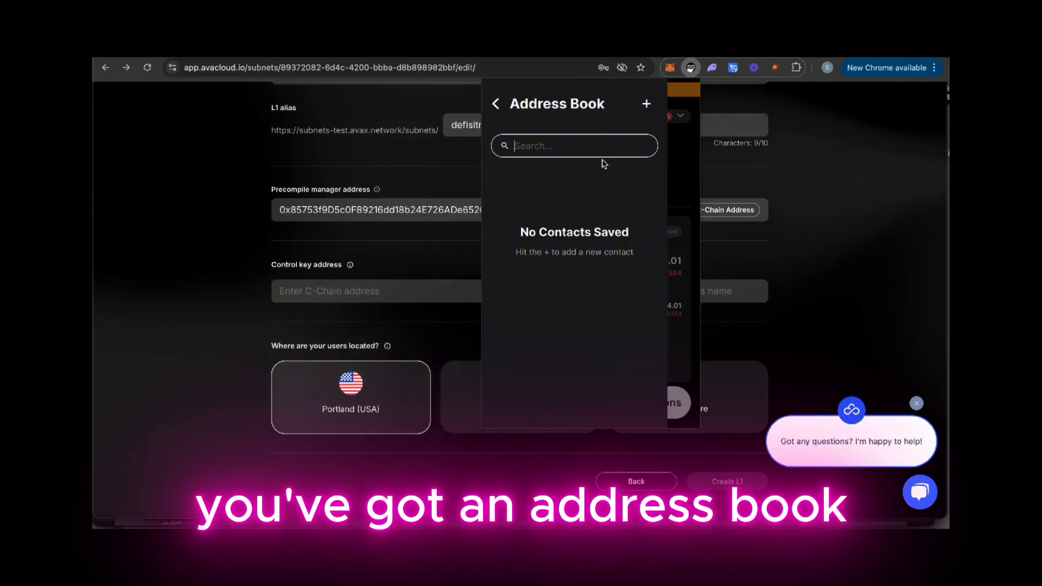
{"action": "left_click", "coordinate": [499, 103]}
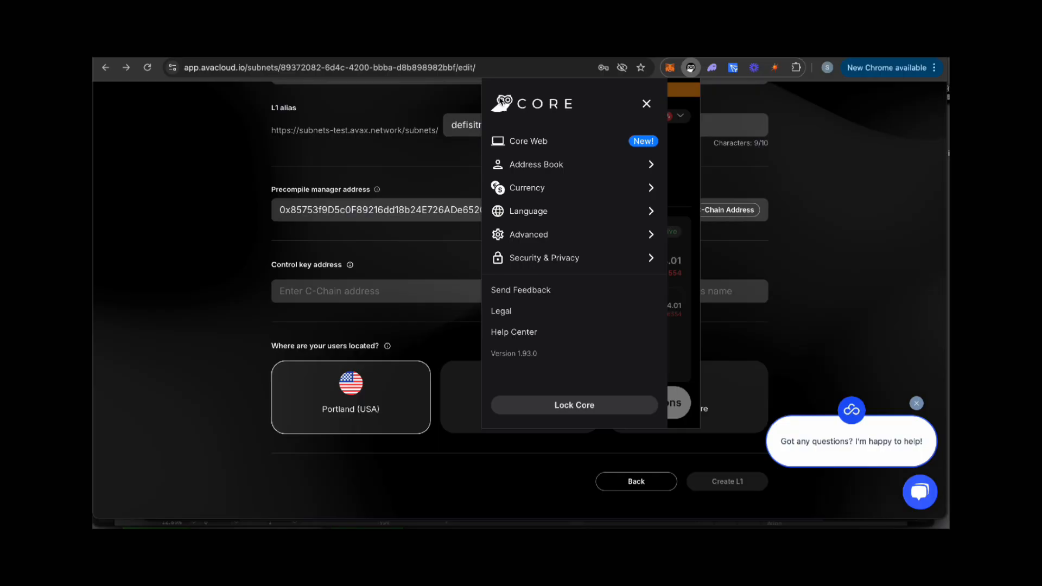
{"action": "left_click", "coordinate": [646, 105]}
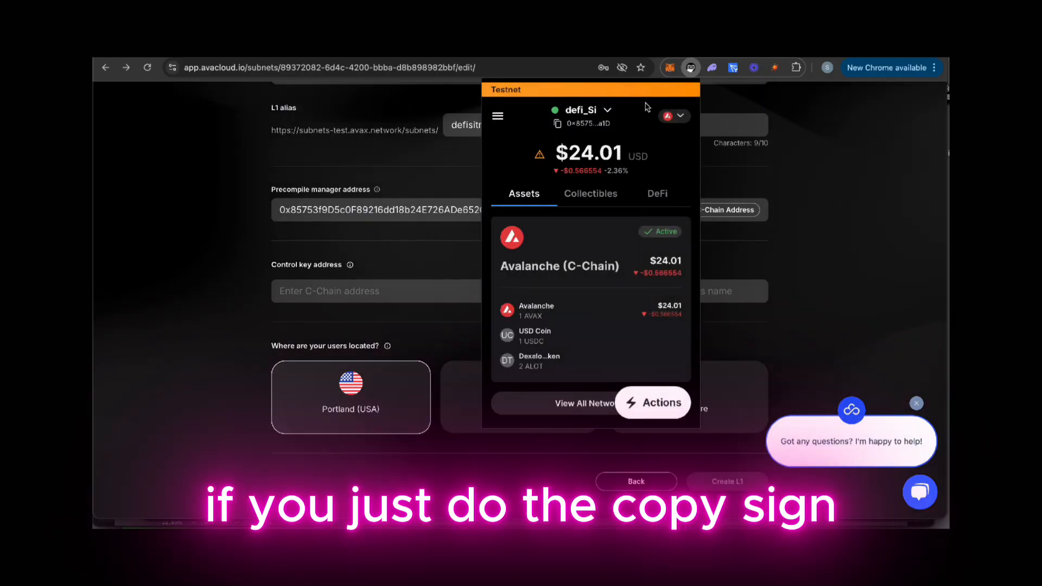
Copy the account address from the Core wallet and paste it as the control key address.
{"action": "left_click", "coordinate": [557, 124]}
{"action": "left_click", "coordinate": [406, 269]}
{"action": "left_click", "coordinate": [385, 288]}
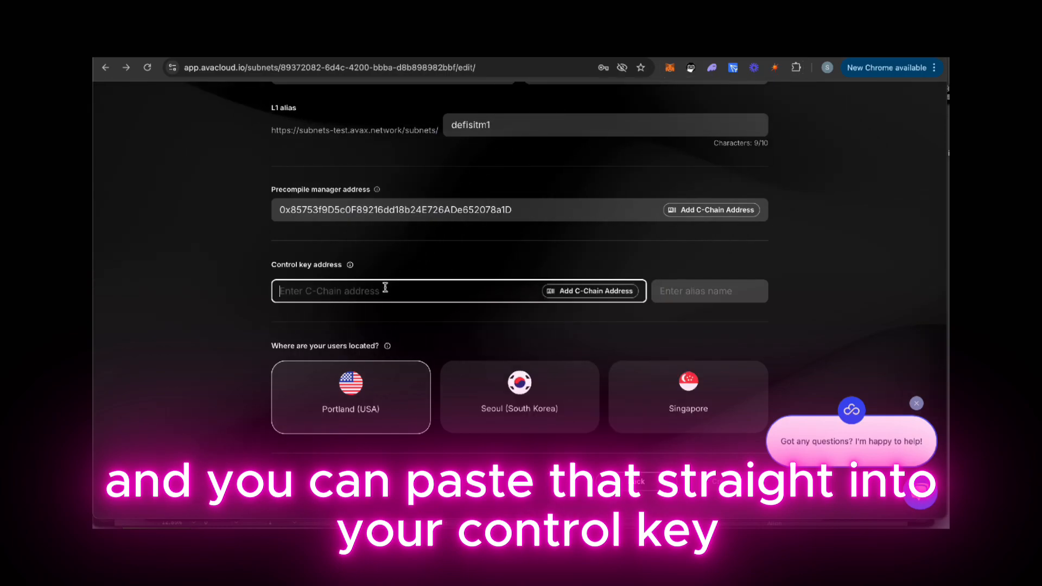
{"action": "key", "text": "ctrl+v"}
Enter "Core wallet" as the alias name for the control key address.
{"action": "left_click", "coordinate": [727, 292]}
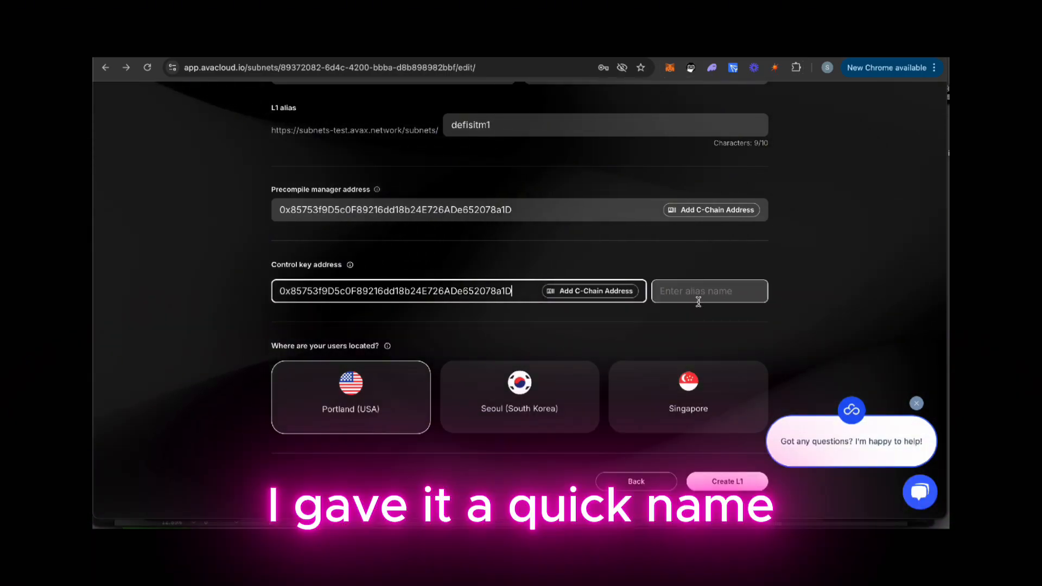
{"action": "left_click", "coordinate": [701, 297]}
{"action": "type", "text": "Co"}
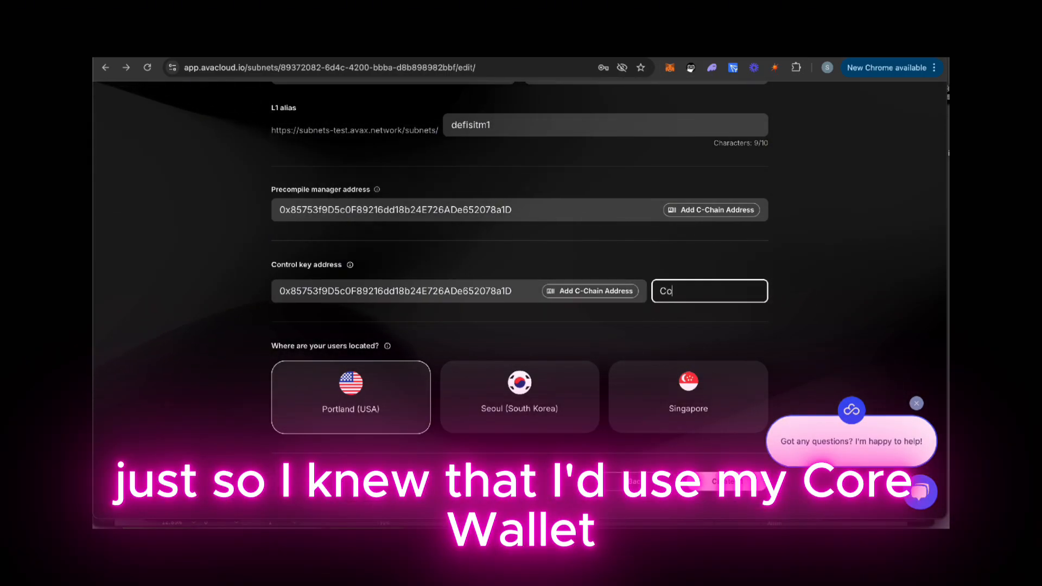
{"action": "type", "text": "re wallet"}
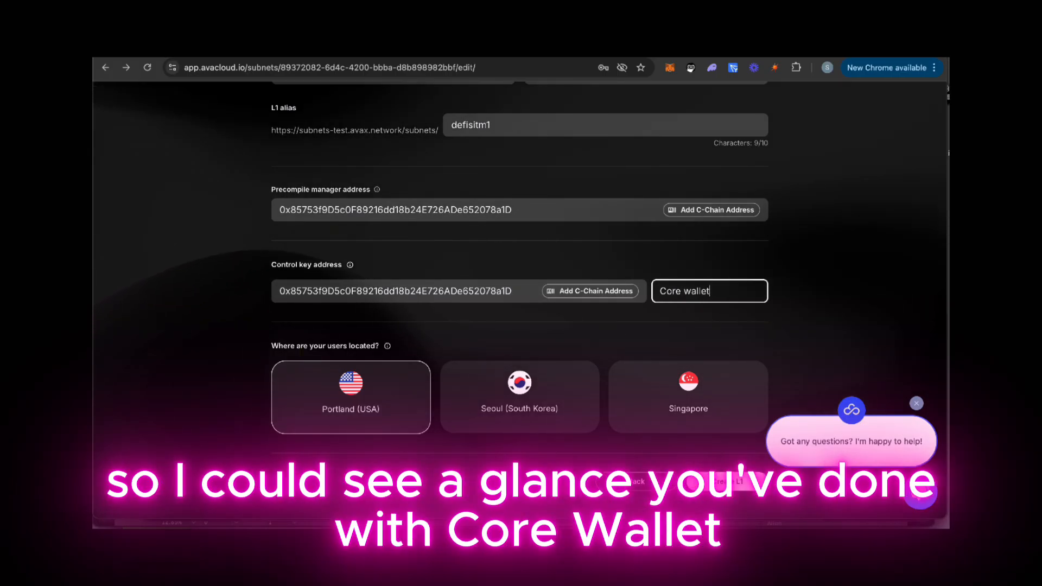
Choose Portland (USA) as the users' location, create the L1, and select Core as the wallet to connect.
{"action": "left_click", "coordinate": [388, 396]}
{"action": "left_click", "coordinate": [717, 480]}
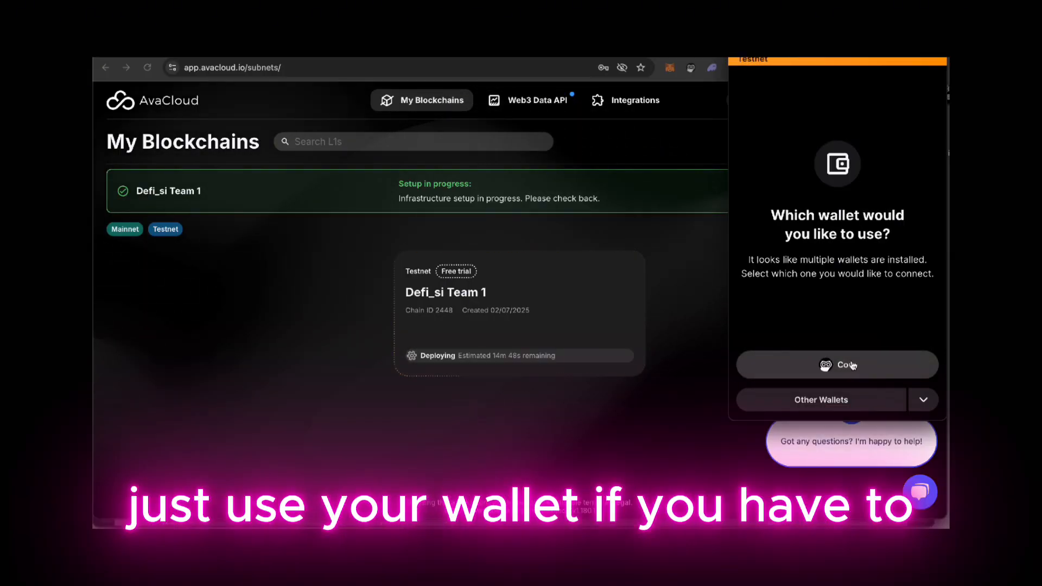
{"action": "left_click", "coordinate": [848, 365]}
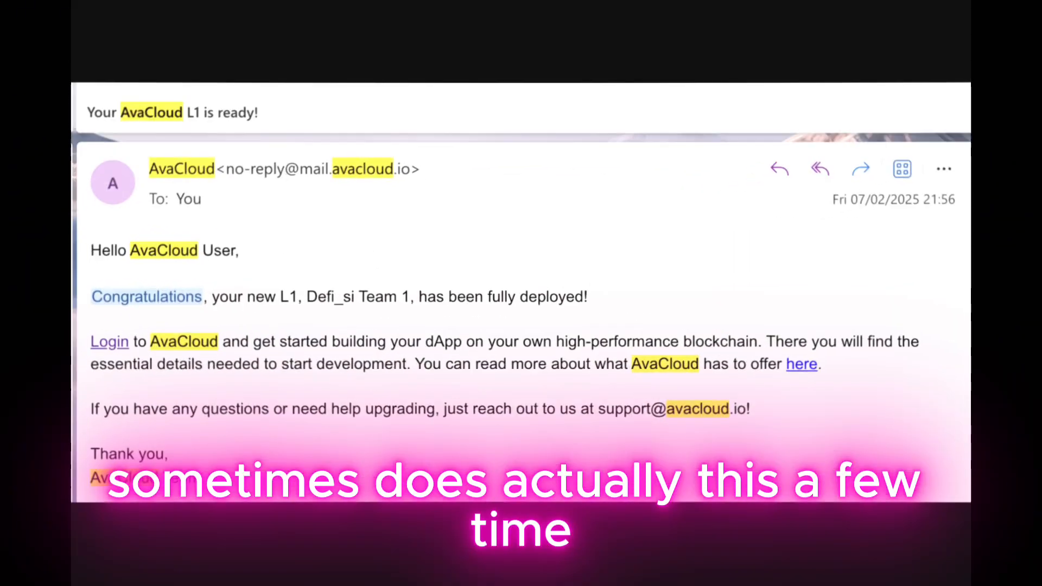
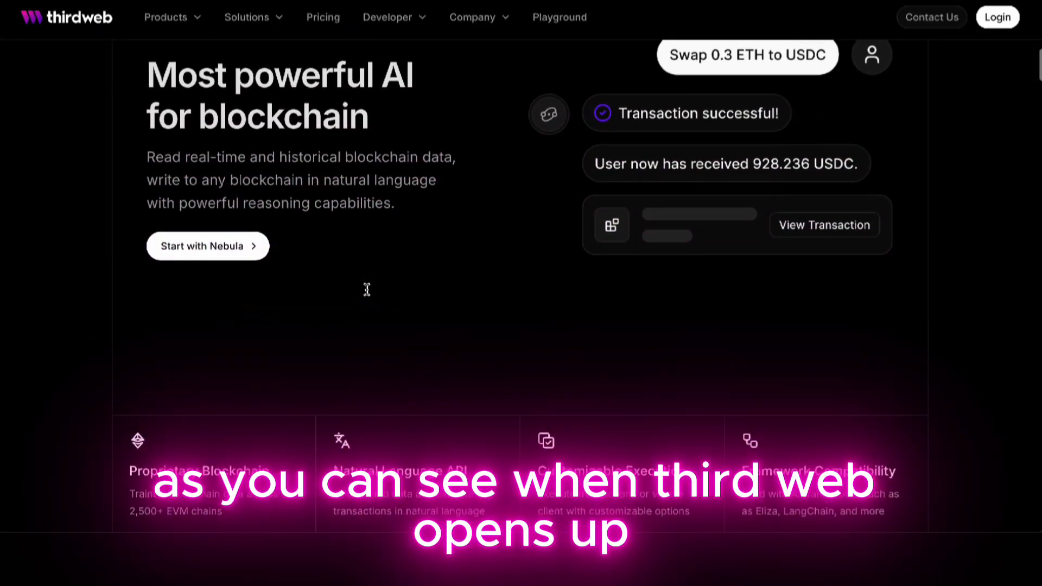
Look over the thirdweb home page and open the Contracts product page.
{"action": "scroll", "coordinate": [367, 293], "scroll_direction": "down", "scroll_amount": 12}
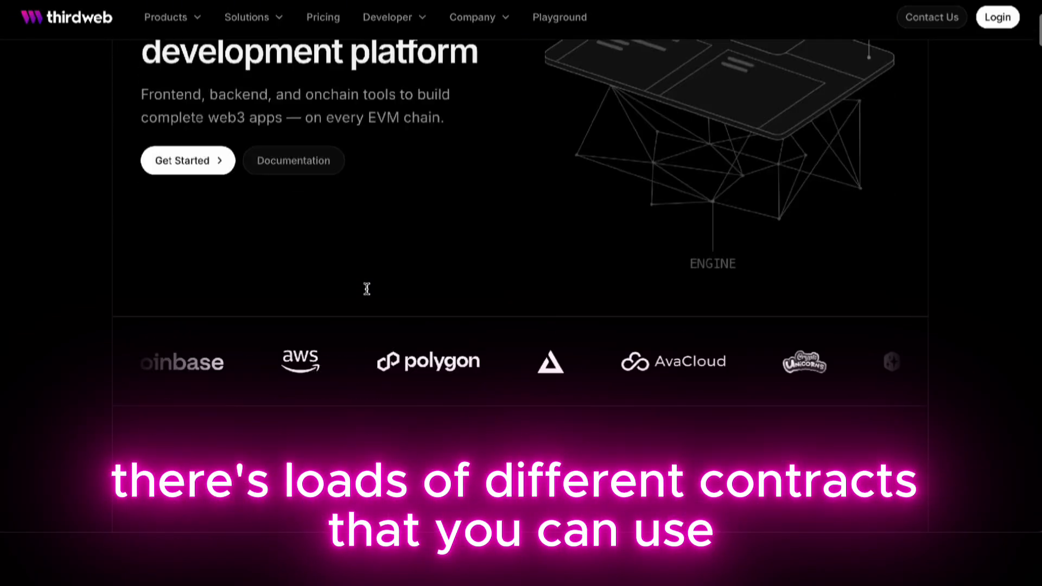
{"action": "scroll", "coordinate": [367, 288], "scroll_direction": "up", "scroll_amount": 5}
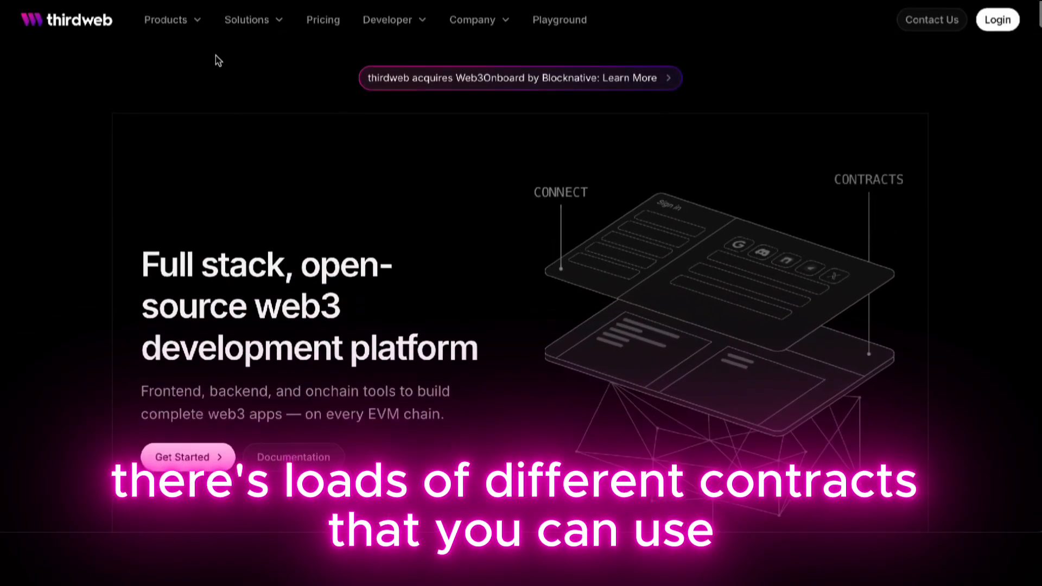
{"action": "mouse_move", "coordinate": [172, 18]}
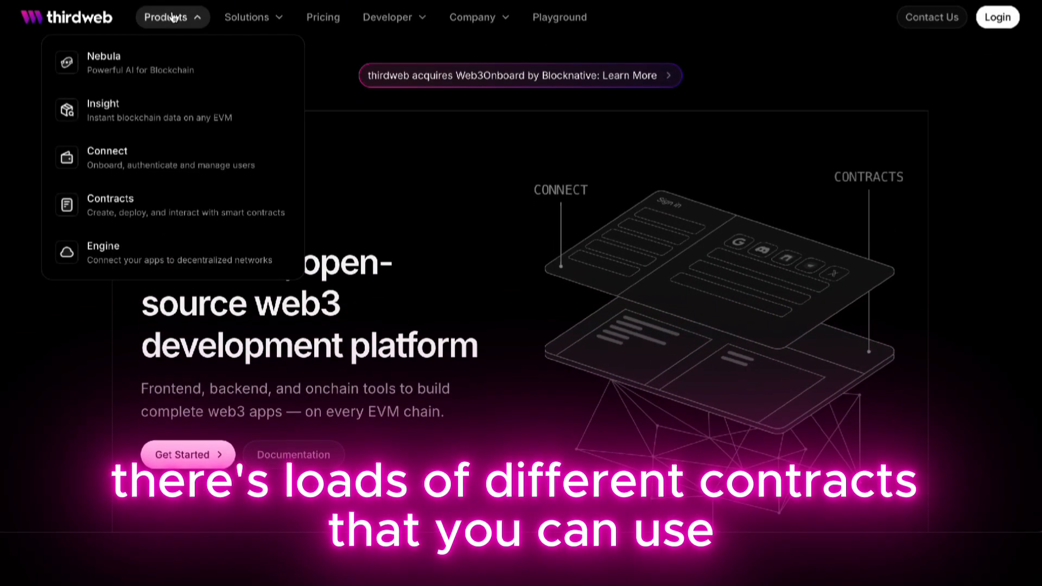
{"action": "left_click", "coordinate": [128, 204]}
Look through the smart contract offerings and open the page on deploying smart contracts.
{"action": "scroll", "coordinate": [318, 279], "scroll_direction": "down", "scroll_amount": 10}
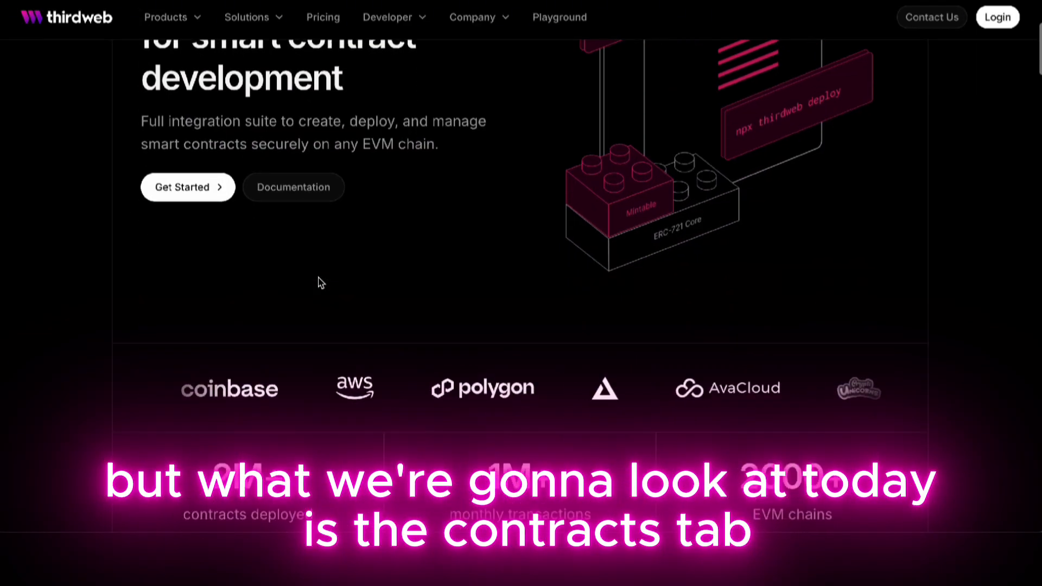
{"action": "scroll", "coordinate": [318, 280], "scroll_direction": "down", "scroll_amount": 12}
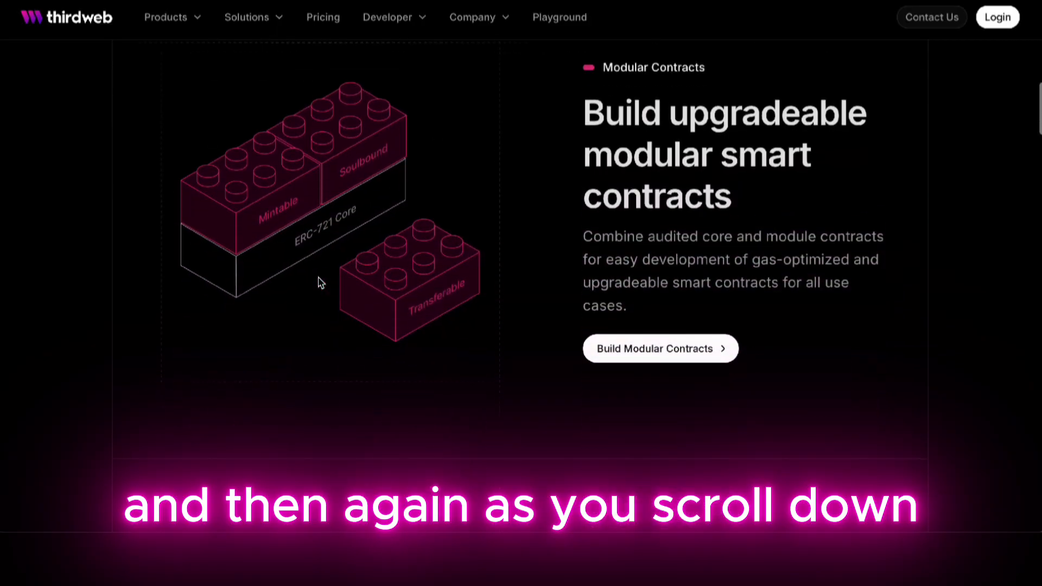
{"action": "scroll", "coordinate": [320, 281], "scroll_direction": "down", "scroll_amount": 12}
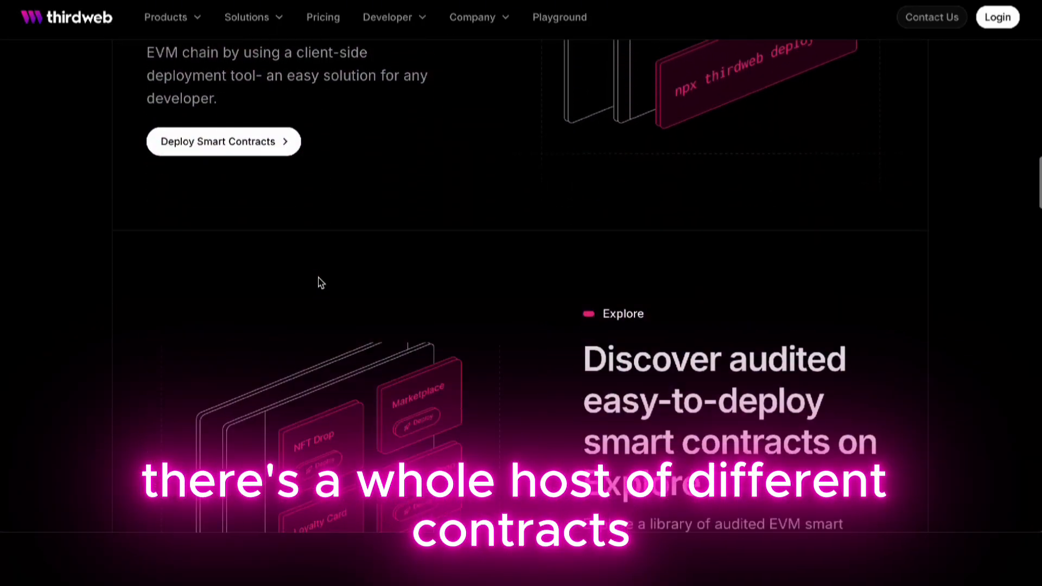
{"action": "scroll", "coordinate": [320, 282], "scroll_direction": "up", "scroll_amount": 12}
{"action": "scroll", "coordinate": [320, 282], "scroll_direction": "up", "scroll_amount": 1}
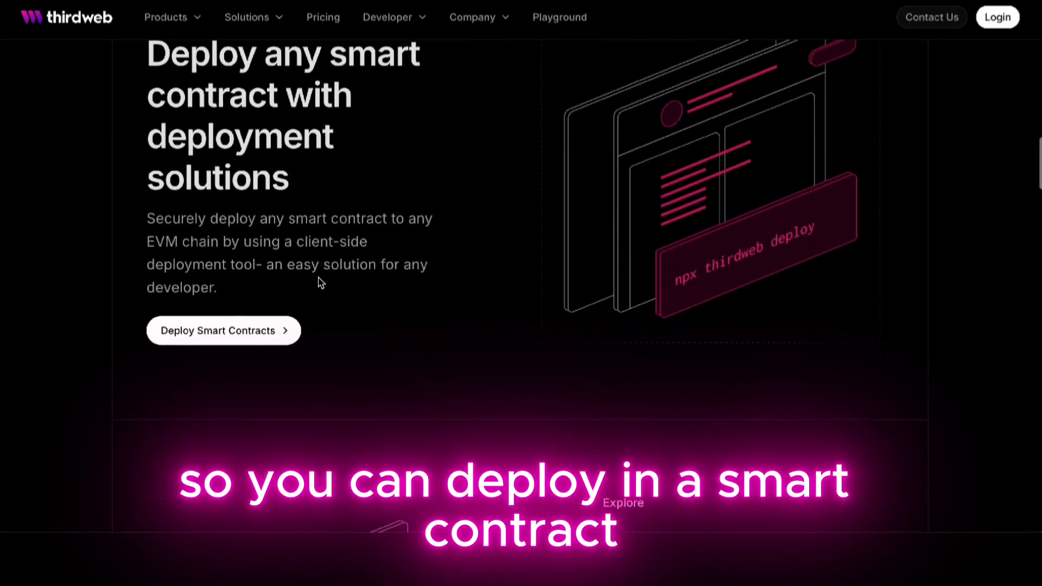
{"action": "left_click", "coordinate": [271, 325]}
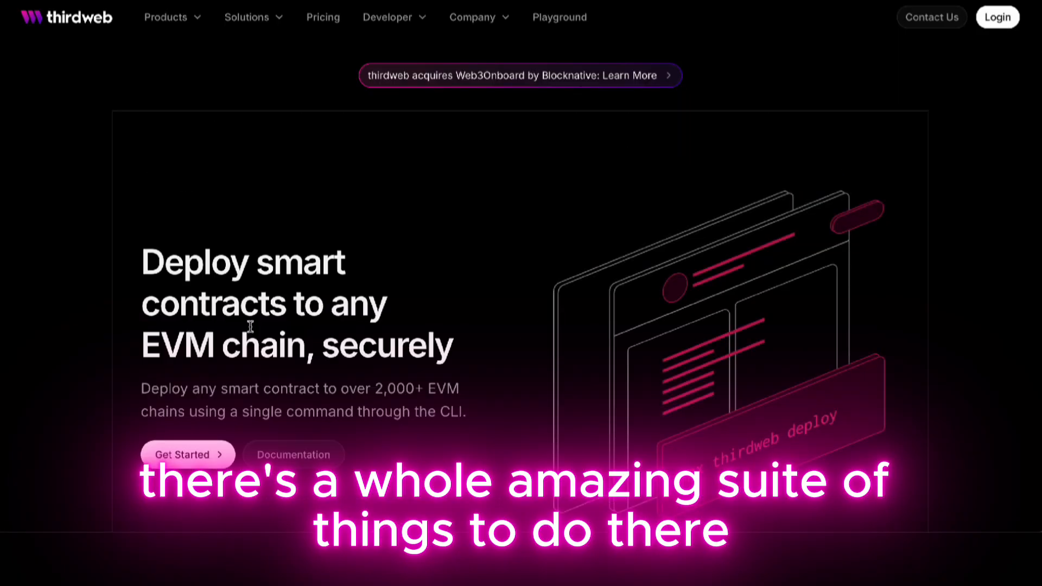
Skim the smart contract deployment page and get started to reach the library of deployable contracts.
{"action": "scroll", "coordinate": [250, 326], "scroll_direction": "down", "scroll_amount": 12}
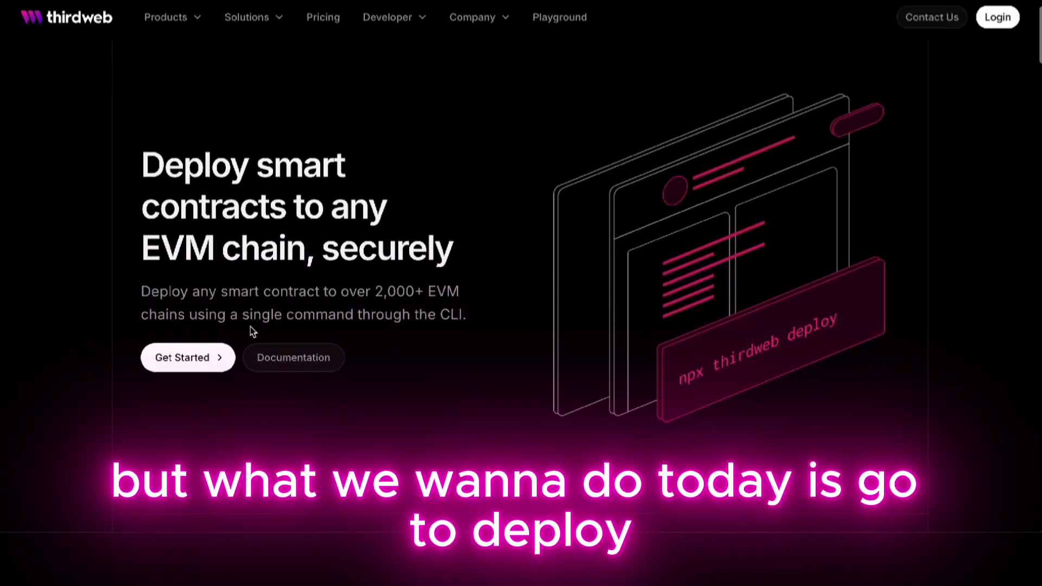
{"action": "scroll", "coordinate": [250, 327], "scroll_direction": "down", "scroll_amount": 4}
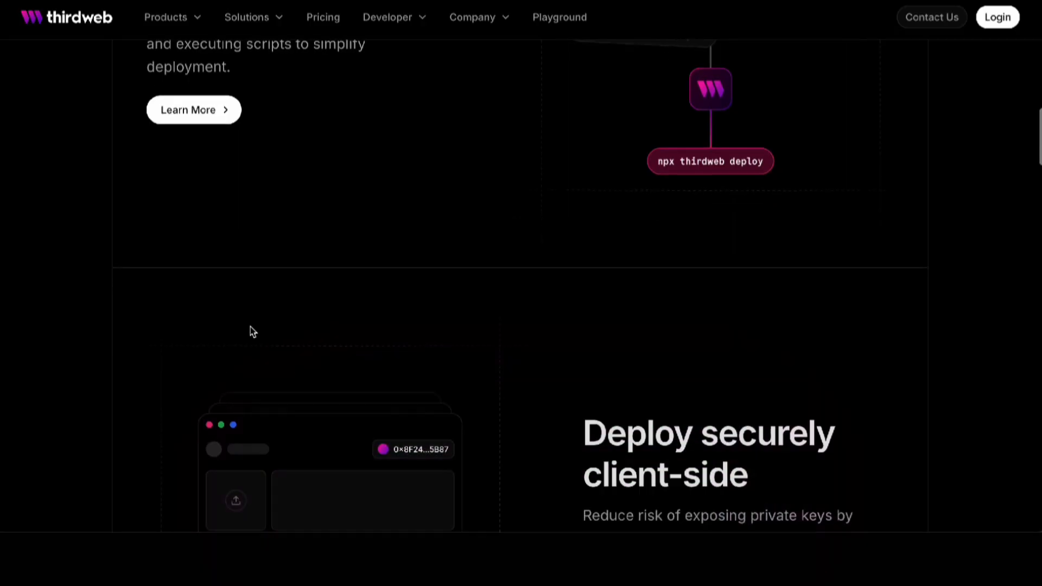
{"action": "scroll", "coordinate": [250, 327], "scroll_direction": "up", "scroll_amount": 16}
{"action": "scroll", "coordinate": [234, 328], "scroll_direction": "down", "scroll_amount": 1}
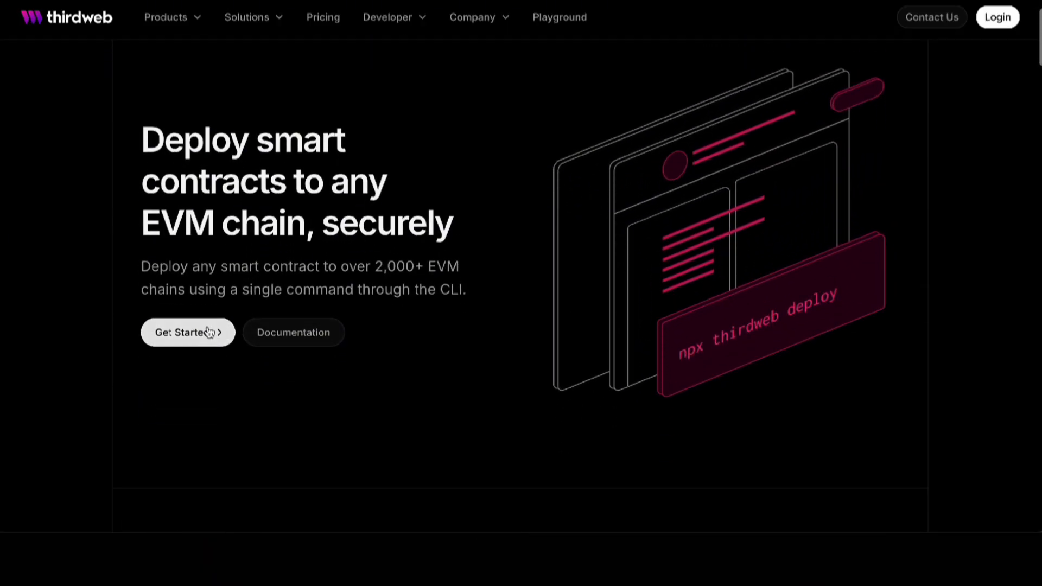
{"action": "left_click", "coordinate": [209, 332]}
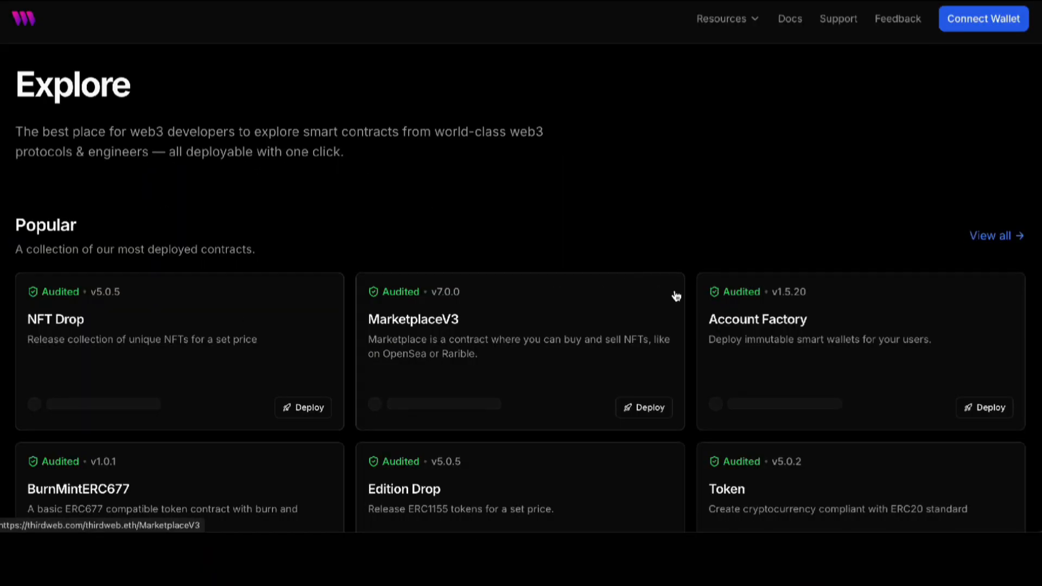
Browse the popular, modular and NFT contracts and start deploying the OpenEditionERC721 contract.
{"action": "scroll", "coordinate": [675, 295], "scroll_direction": "down", "scroll_amount": 2}
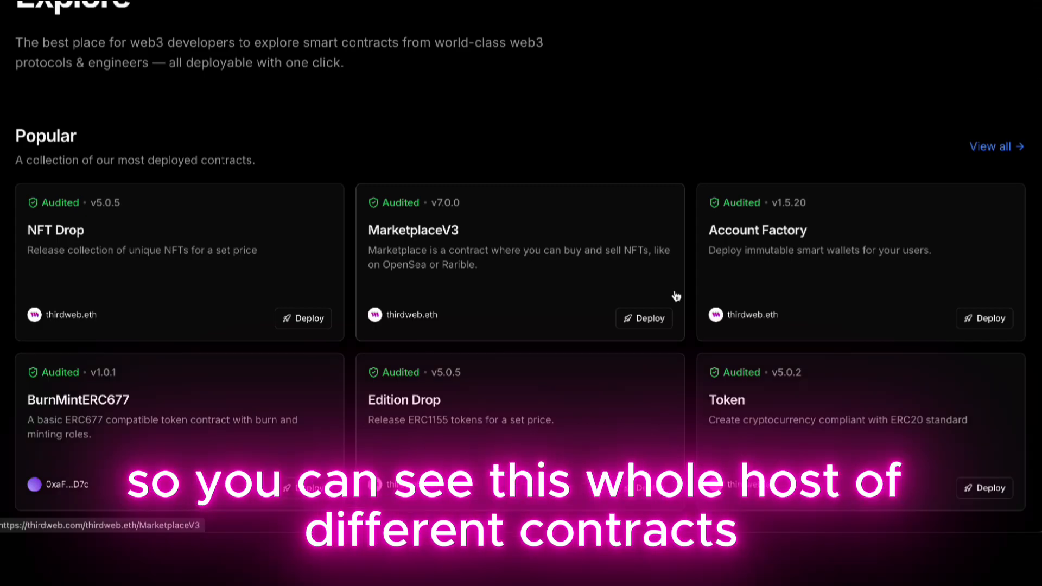
{"action": "scroll", "coordinate": [676, 295], "scroll_direction": "down", "scroll_amount": 6}
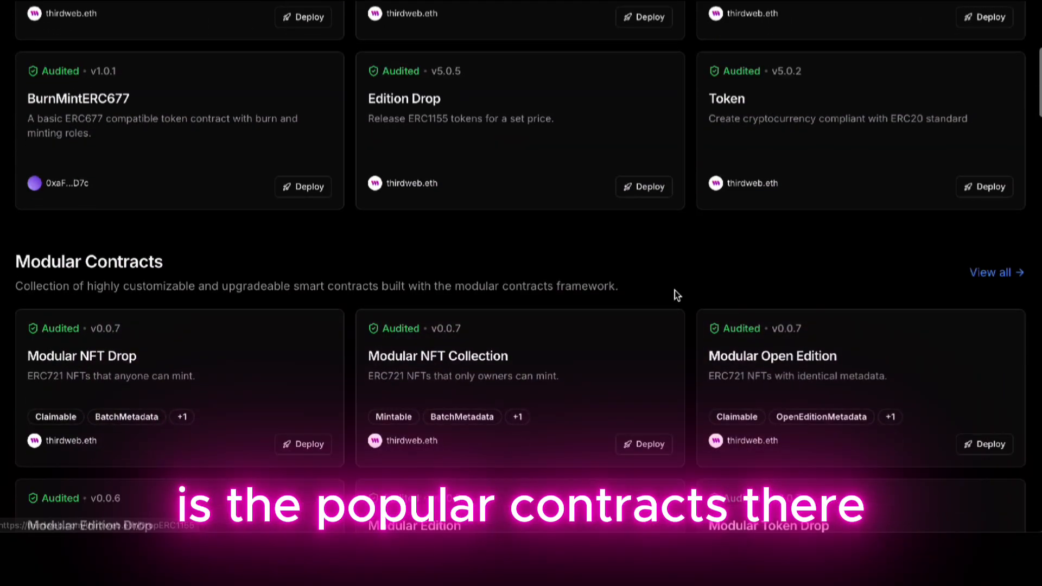
{"action": "scroll", "coordinate": [675, 295], "scroll_direction": "down", "scroll_amount": 1}
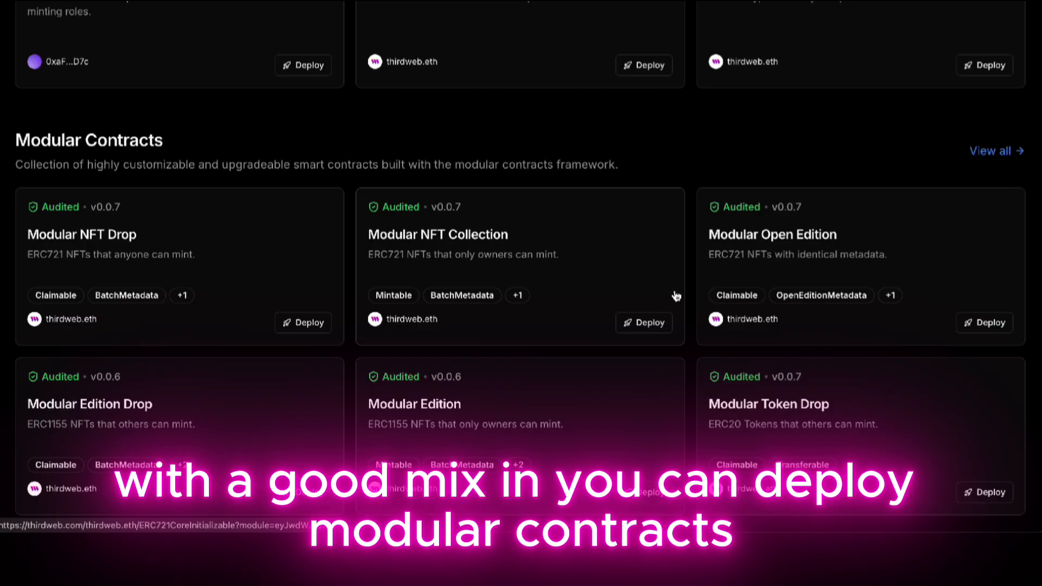
{"action": "scroll", "coordinate": [676, 296], "scroll_direction": "down", "scroll_amount": 6}
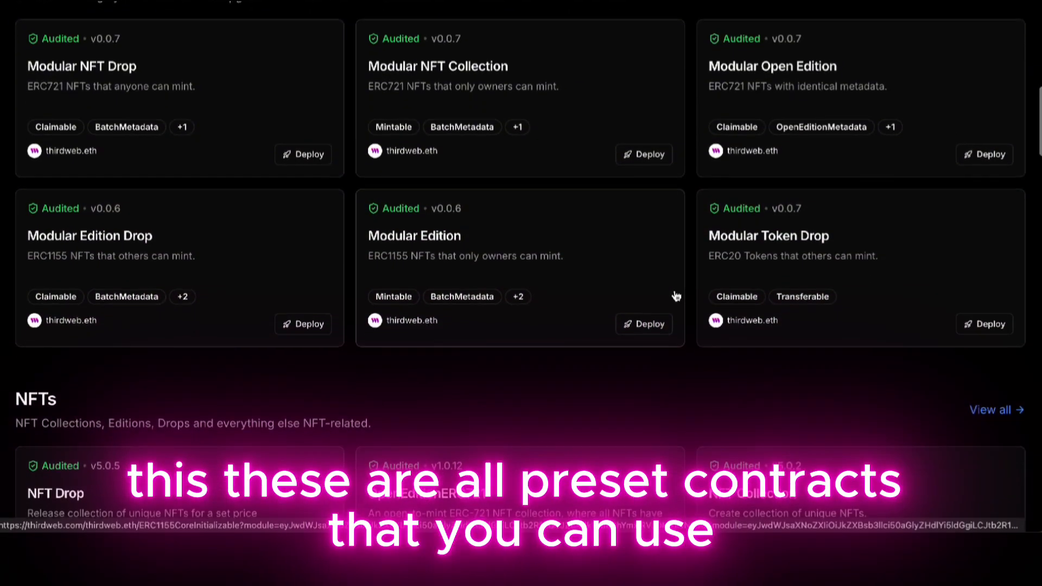
{"action": "scroll", "coordinate": [675, 296], "scroll_direction": "down", "scroll_amount": 3}
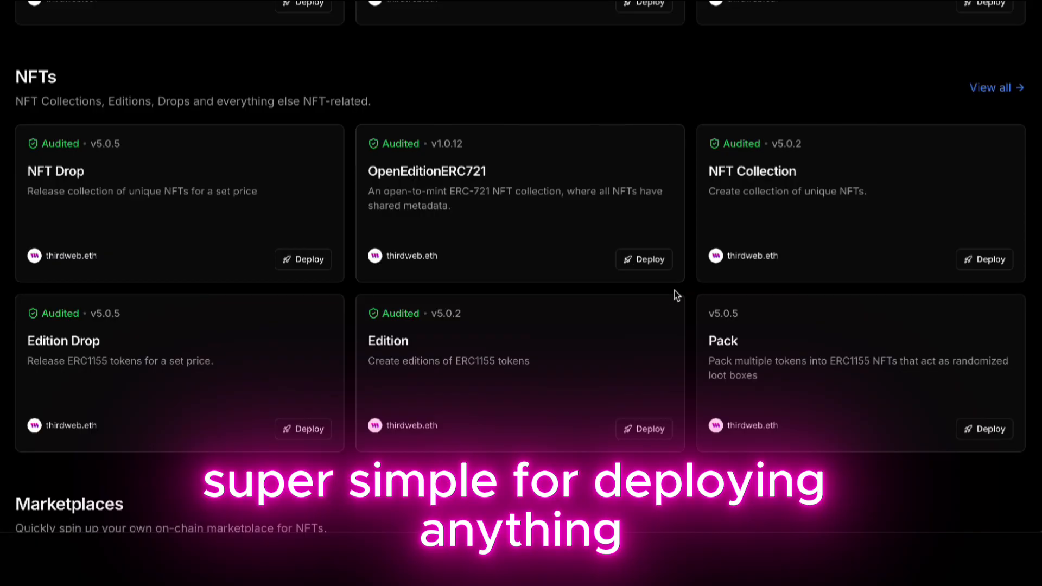
{"action": "scroll", "coordinate": [677, 296], "scroll_direction": "down", "scroll_amount": 1}
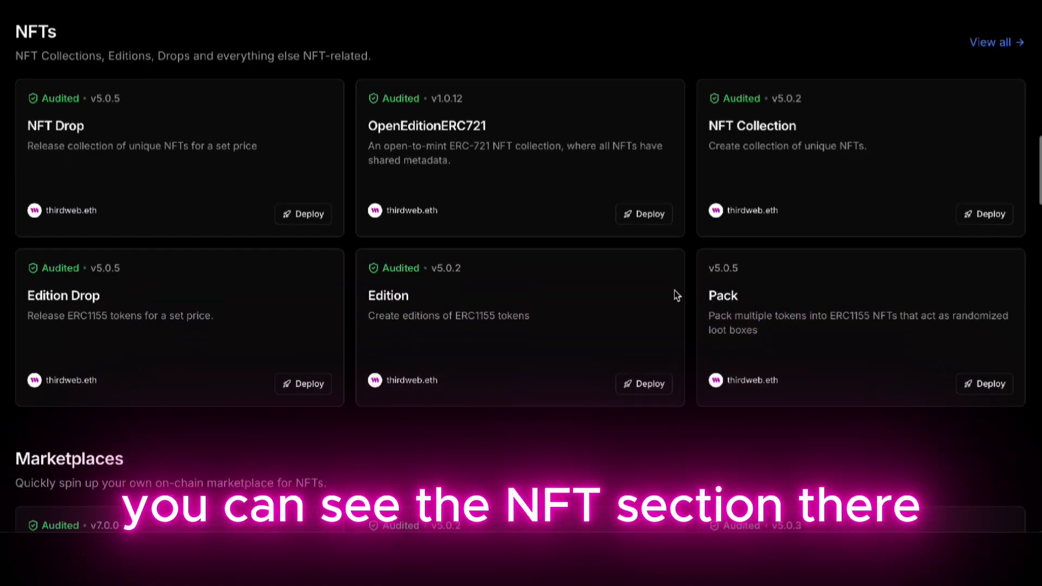
{"action": "scroll", "coordinate": [675, 296], "scroll_direction": "up", "scroll_amount": 1}
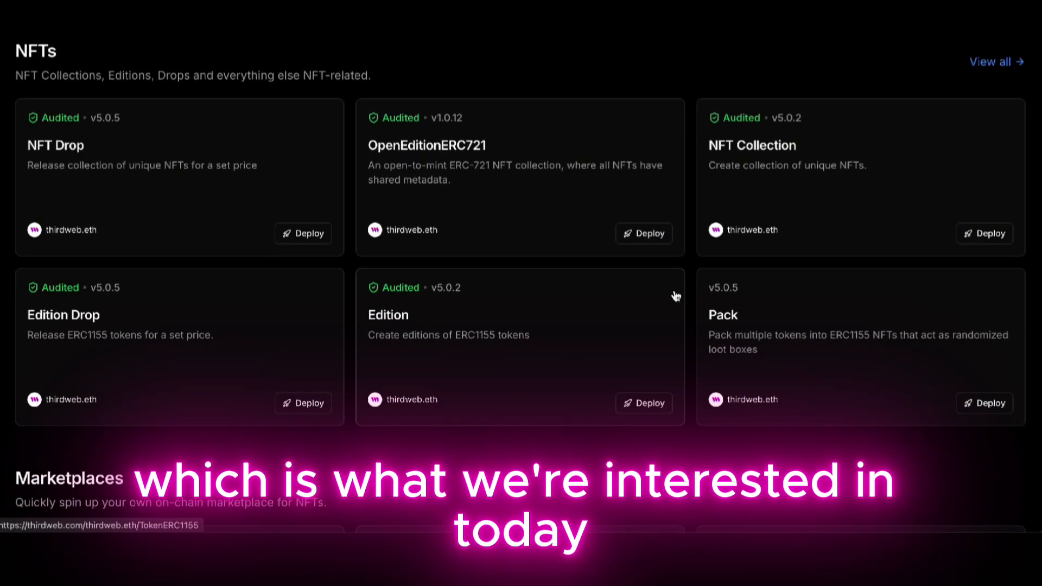
{"action": "scroll", "coordinate": [674, 295], "scroll_direction": "up", "scroll_amount": 2}
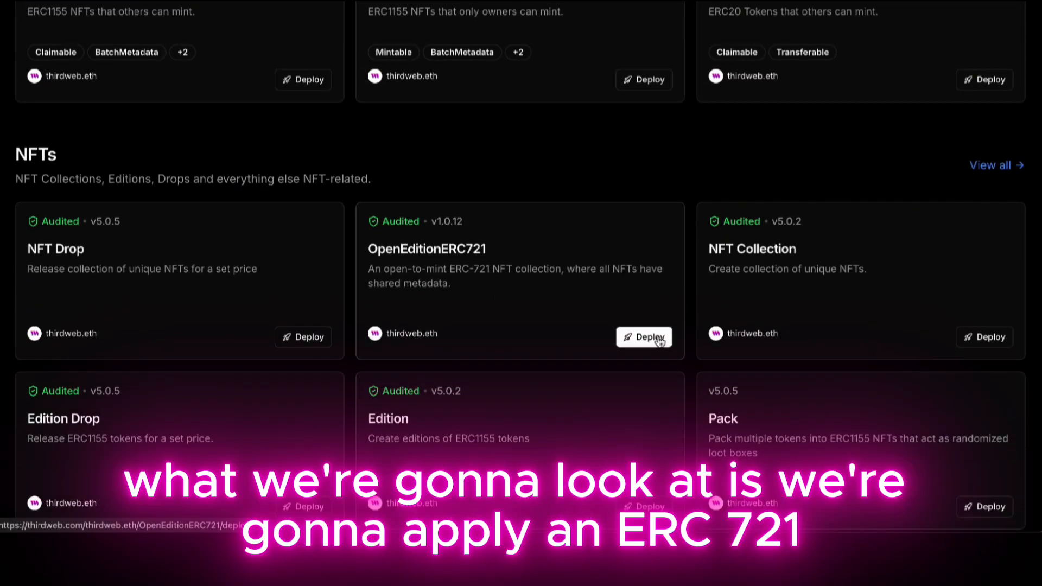
{"action": "left_click", "coordinate": [659, 340]}
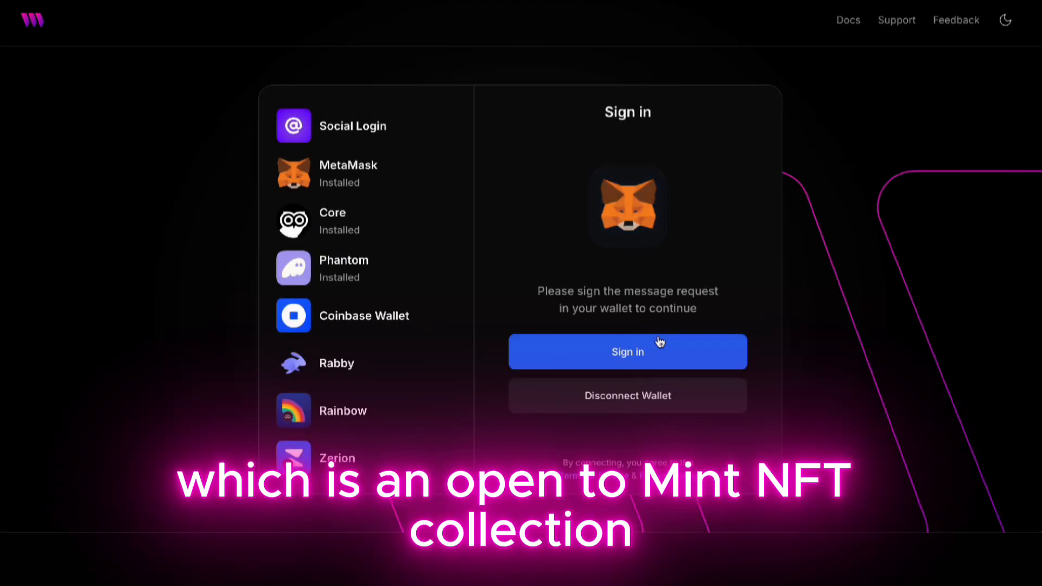
Sign in to thirdweb with the MetaMask wallet, reading through the signature request message before confirming it.
{"action": "left_click", "coordinate": [624, 362]}
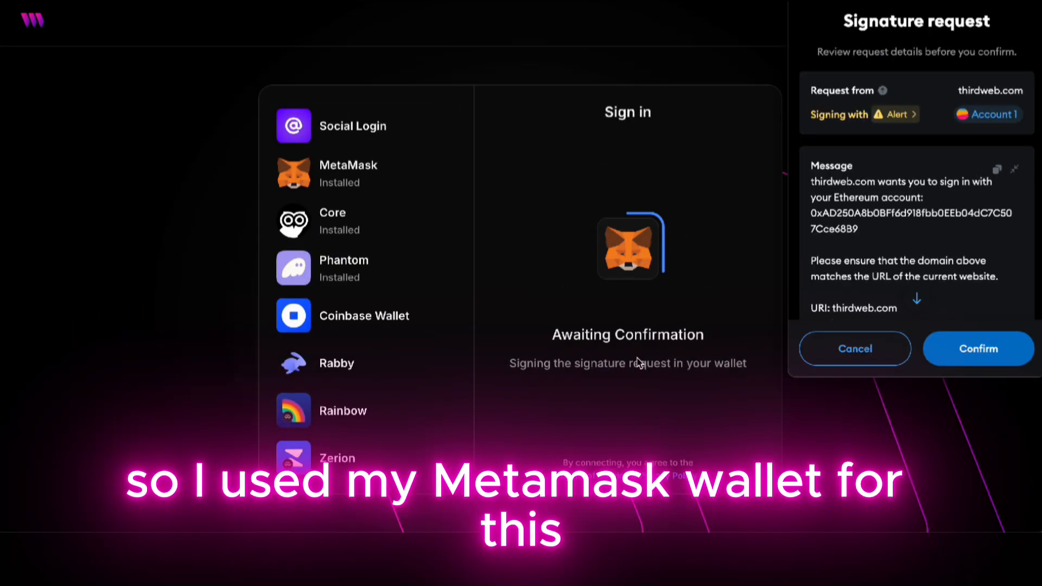
{"action": "scroll", "coordinate": [808, 328], "scroll_direction": "down", "scroll_amount": 3}
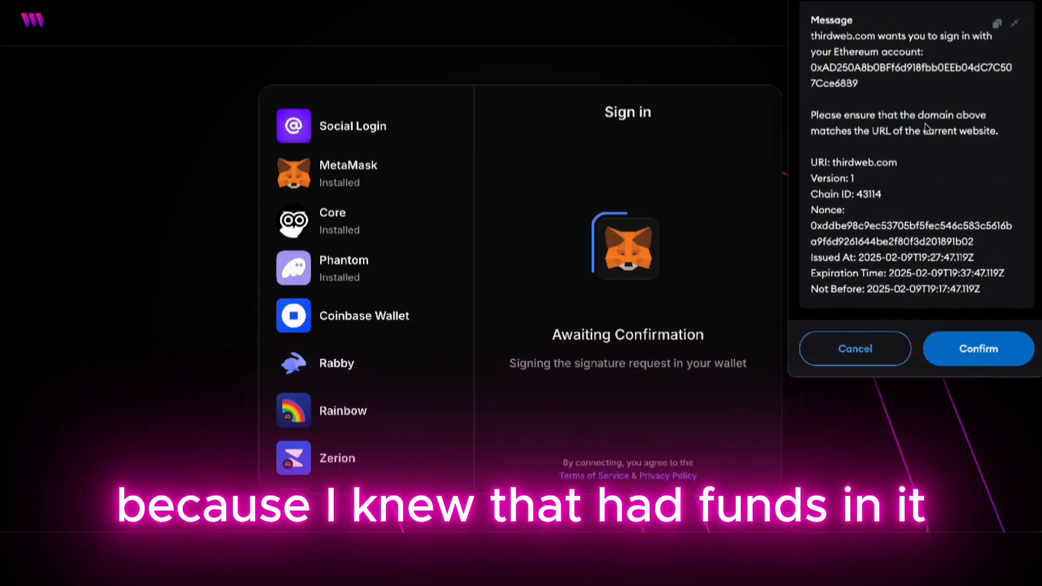
{"action": "scroll", "coordinate": [927, 129], "scroll_direction": "up", "scroll_amount": 3}
{"action": "scroll", "coordinate": [923, 128], "scroll_direction": "down", "scroll_amount": 3}
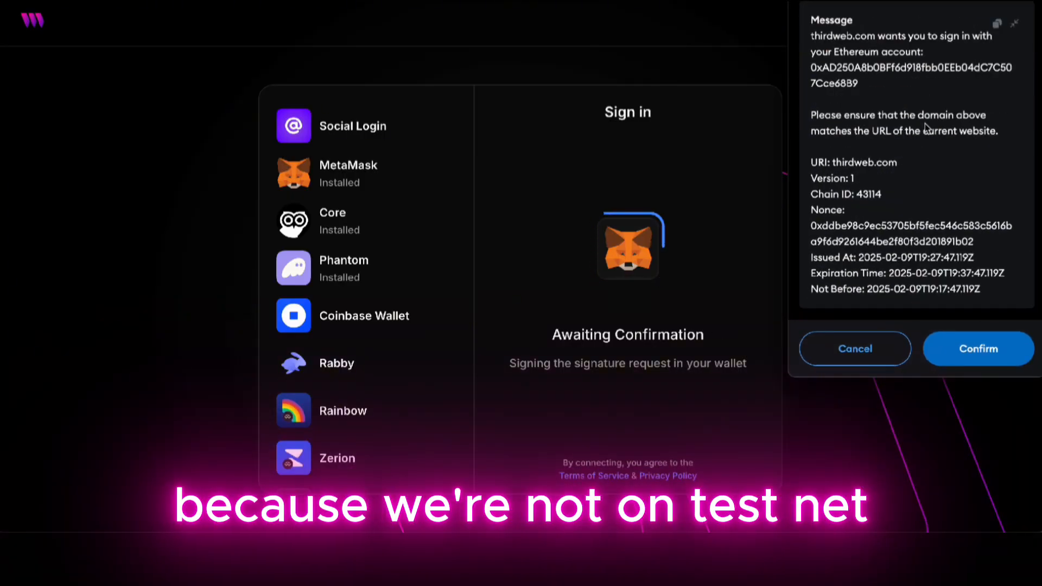
{"action": "left_click", "coordinate": [975, 359]}
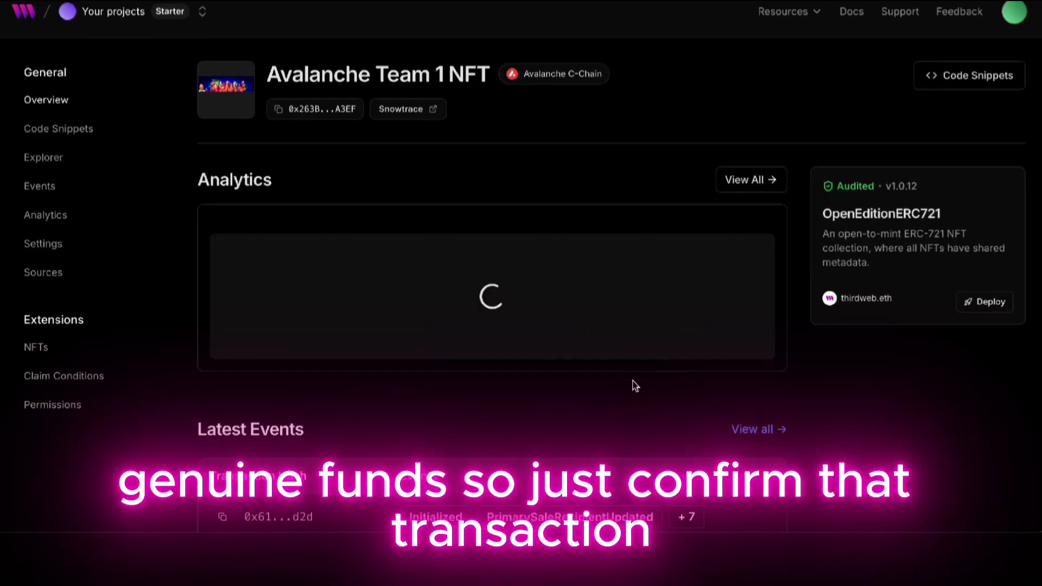
Review the analytics, latest events and permissions of the Avalanche Team 1 NFT contract, and open its NFTs section.
{"action": "scroll", "coordinate": [633, 384], "scroll_direction": "down", "scroll_amount": 3}
{"action": "scroll", "coordinate": [633, 384], "scroll_direction": "down", "scroll_amount": 3}
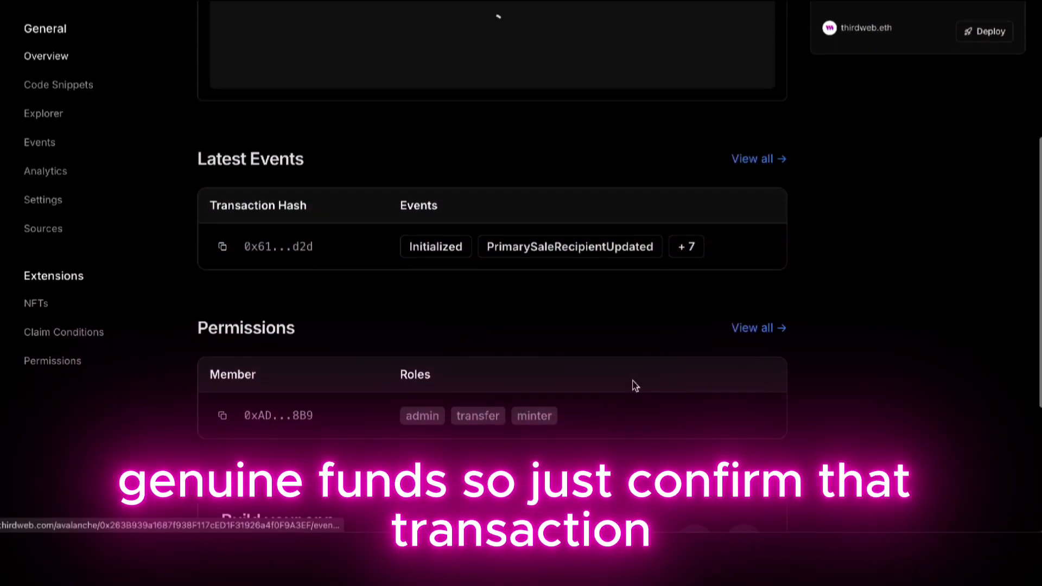
{"action": "scroll", "coordinate": [635, 385], "scroll_direction": "down", "scroll_amount": 5}
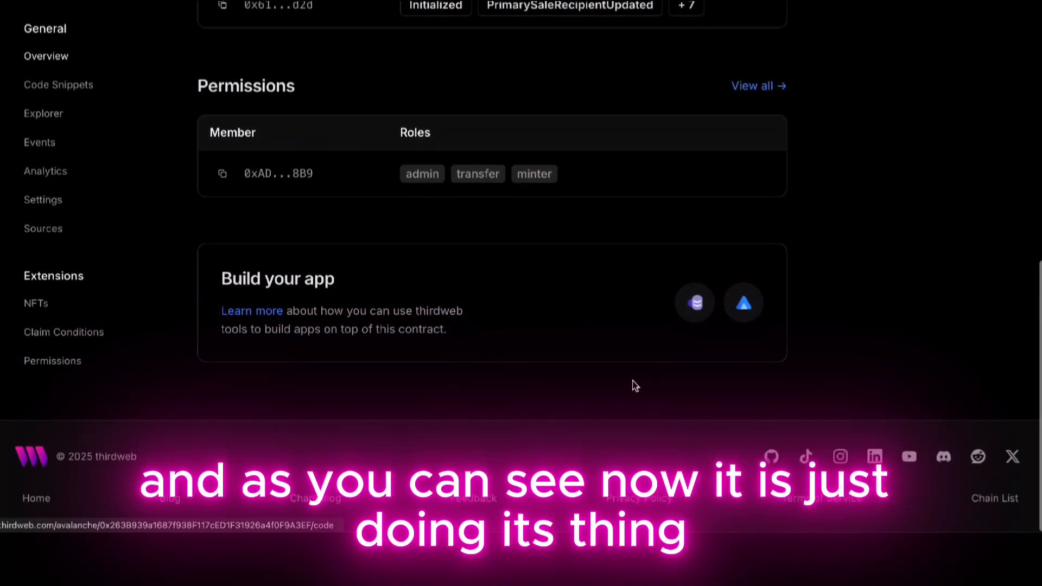
{"action": "scroll", "coordinate": [635, 386], "scroll_direction": "up", "scroll_amount": 10}
{"action": "scroll", "coordinate": [634, 385], "scroll_direction": "down", "scroll_amount": 1}
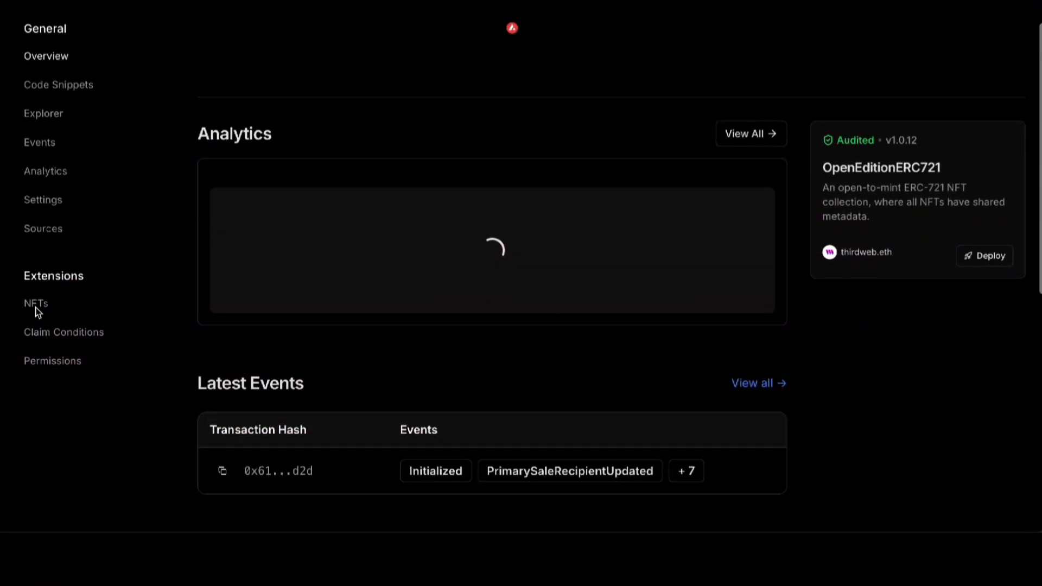
{"action": "left_click", "coordinate": [36, 307]}
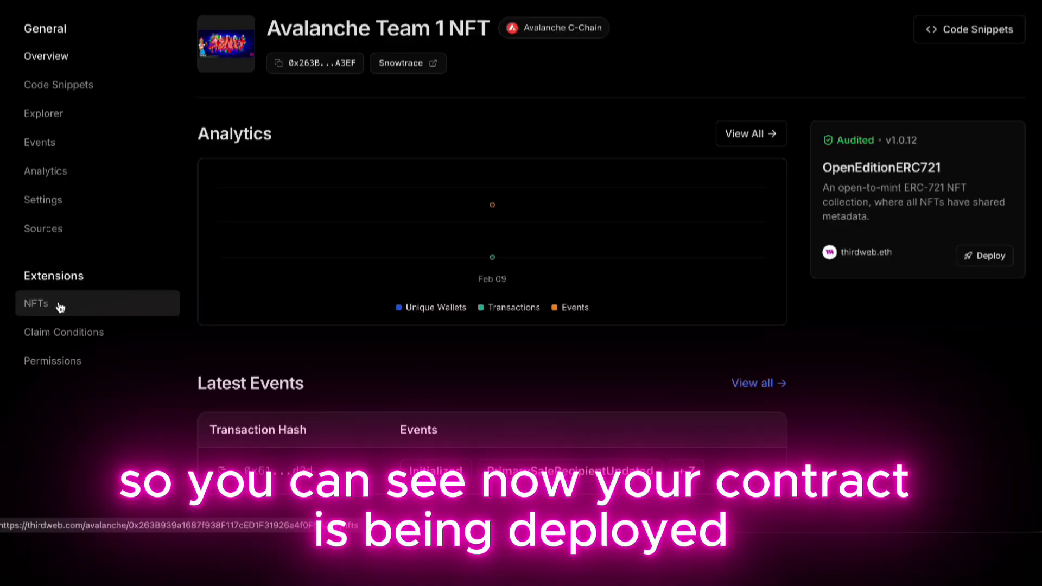
Start setting the contract's NFT metadata with the name "Avalanche Team 1 NFT" and the media file "Avalanche team 1 NFT.jpg".
{"action": "left_click", "coordinate": [59, 306]}
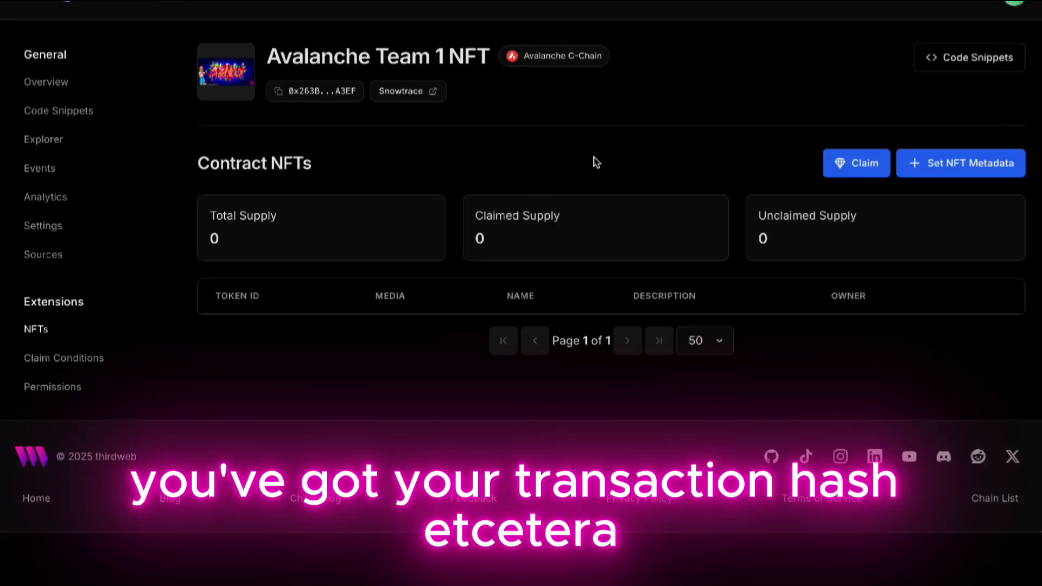
{"action": "left_click", "coordinate": [970, 163]}
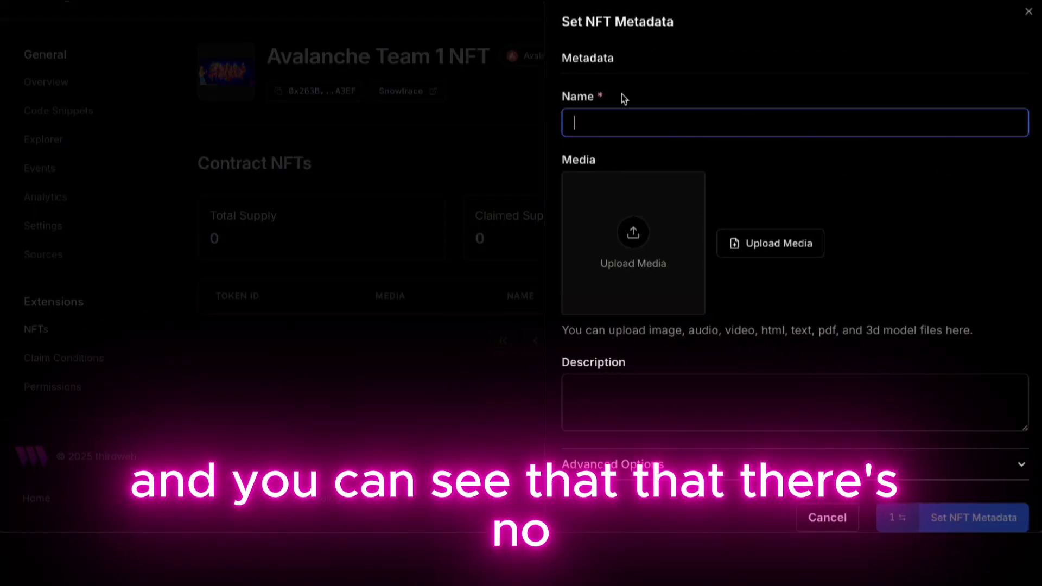
{"action": "type", "text": "Aval"}
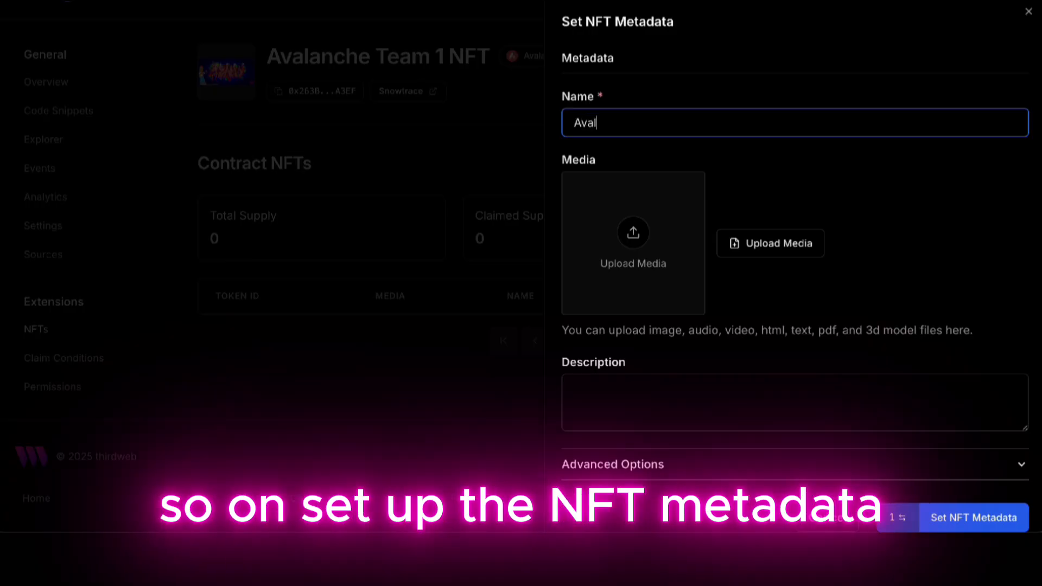
{"action": "type", "text": "anche Team 1 NFT"}
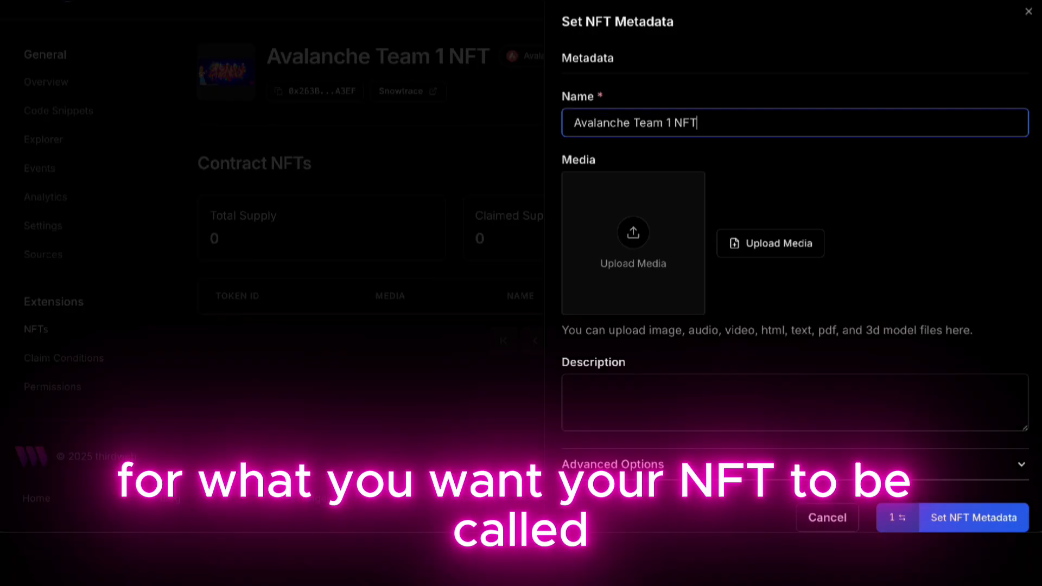
{"action": "left_click", "coordinate": [633, 227]}
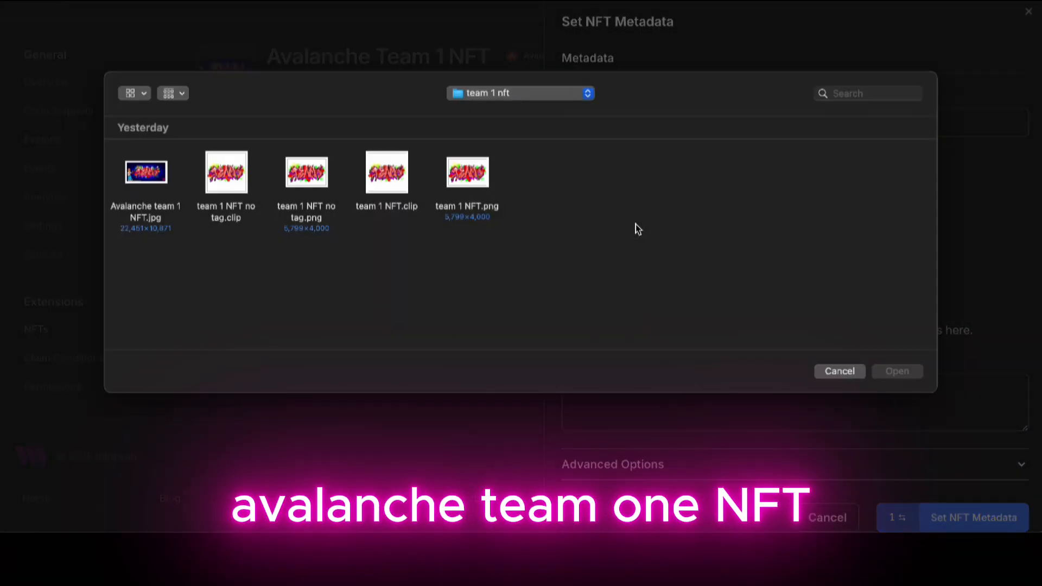
{"action": "double_click", "coordinate": [147, 173]}
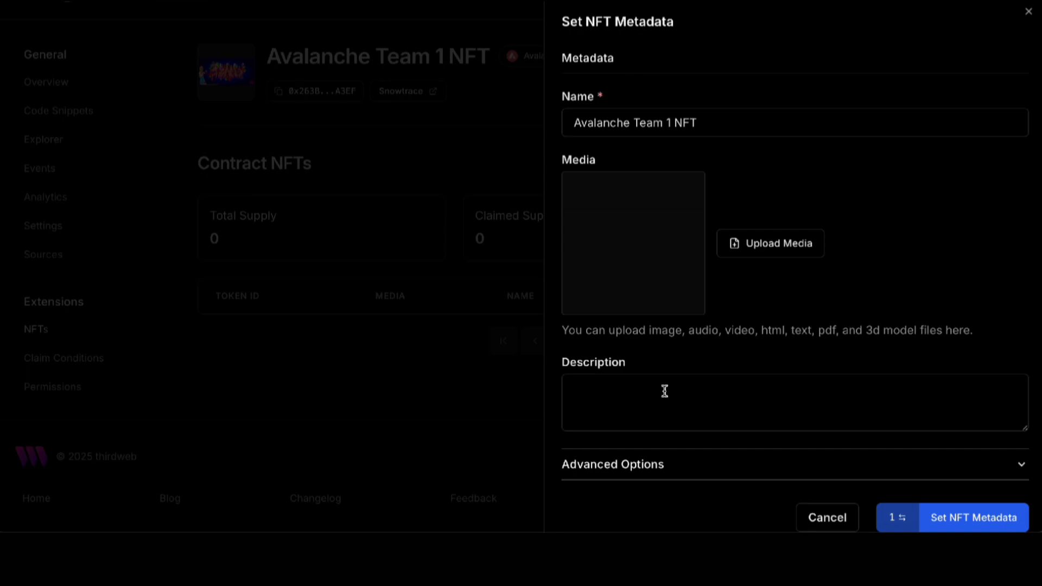
Enter the NFT description "A unique NFT for Avalanche Team 1 members".
{"action": "left_click", "coordinate": [664, 391]}
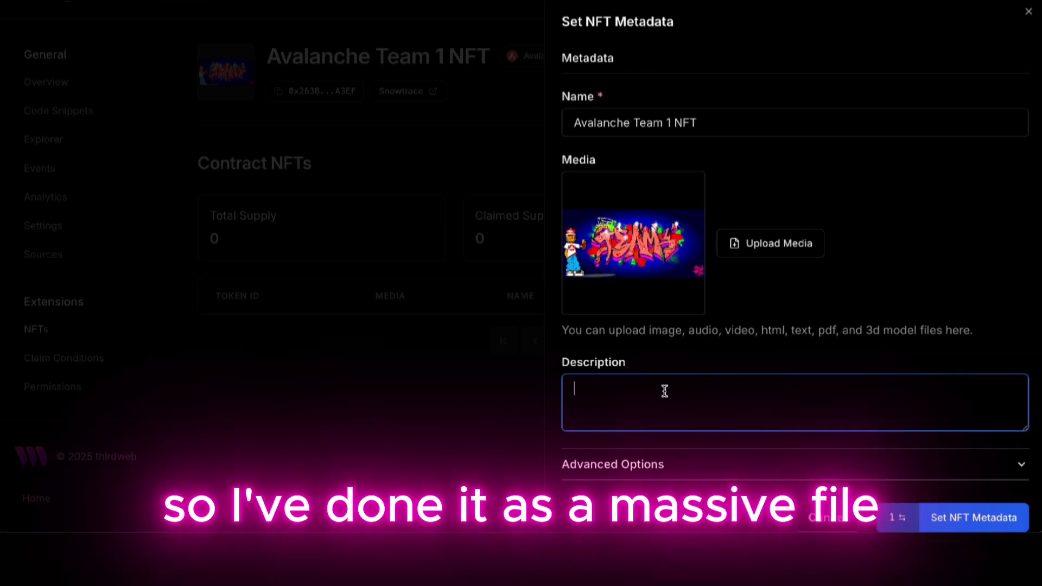
{"action": "type", "text": "A un"}
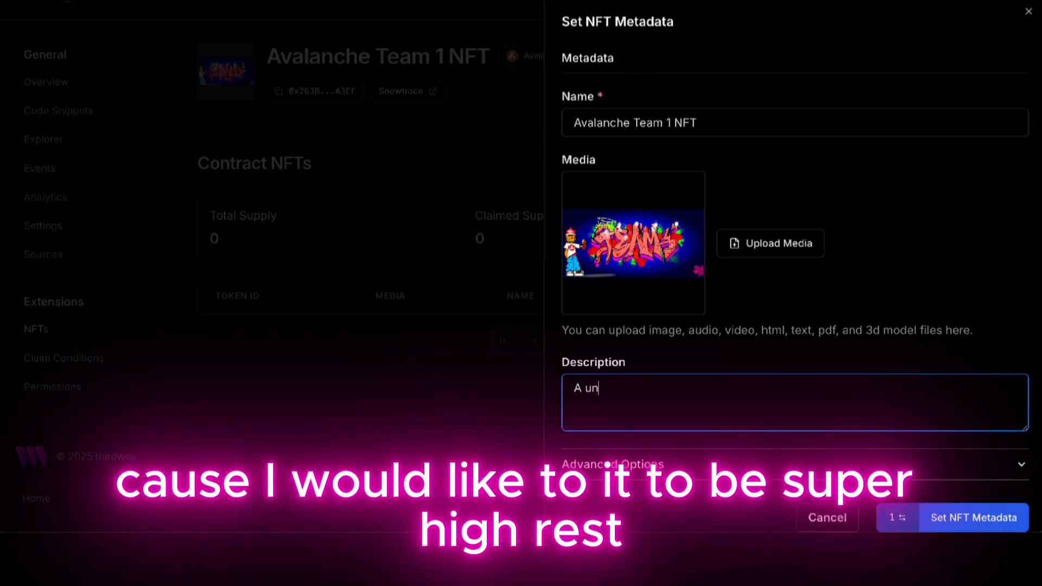
{"action": "type", "text": "ique "}
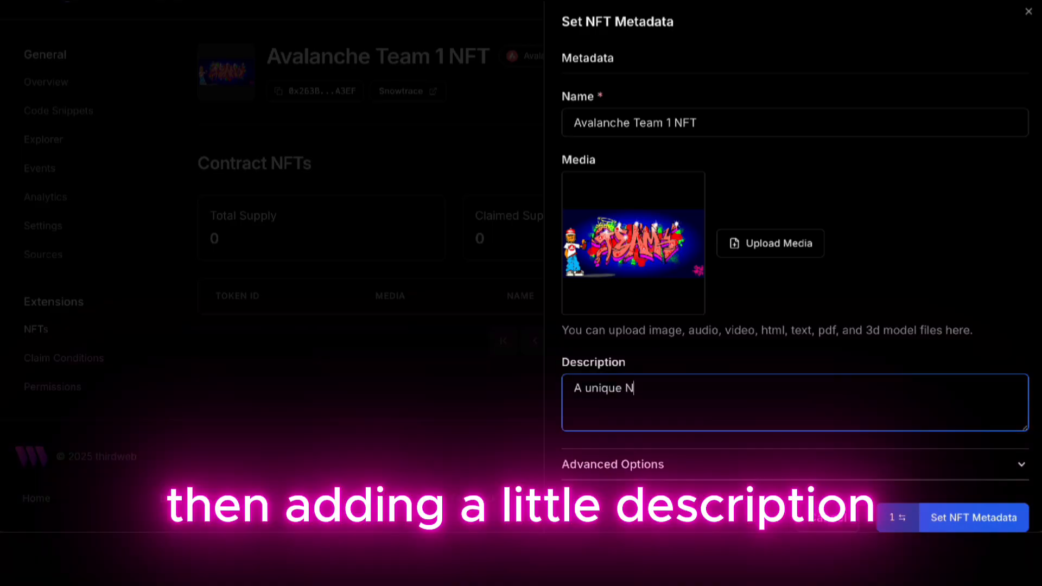
{"action": "type", "text": "NFT for A"}
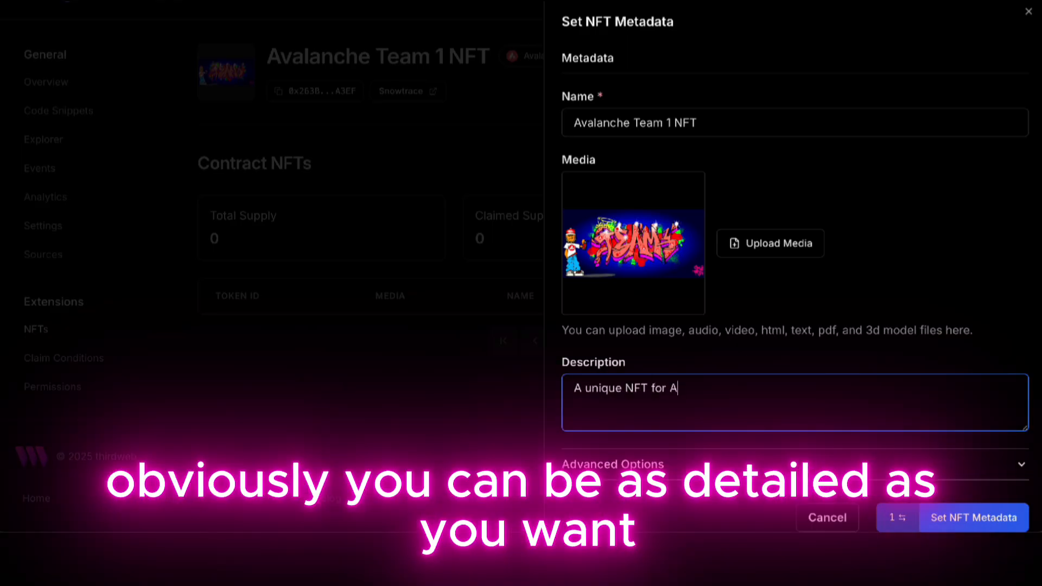
{"action": "type", "text": "valanche"}
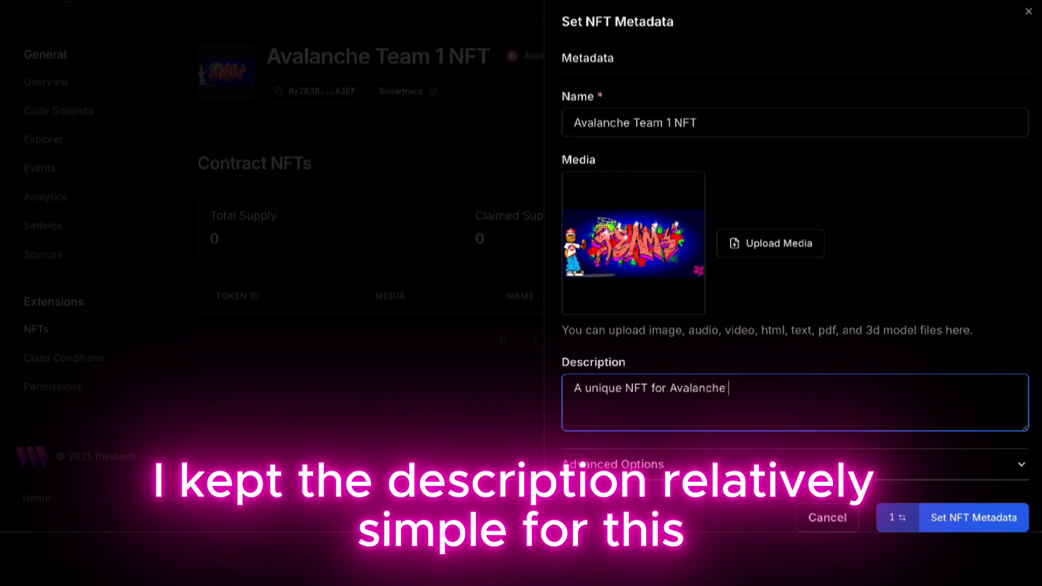
{"action": "type", "text": " Team "}
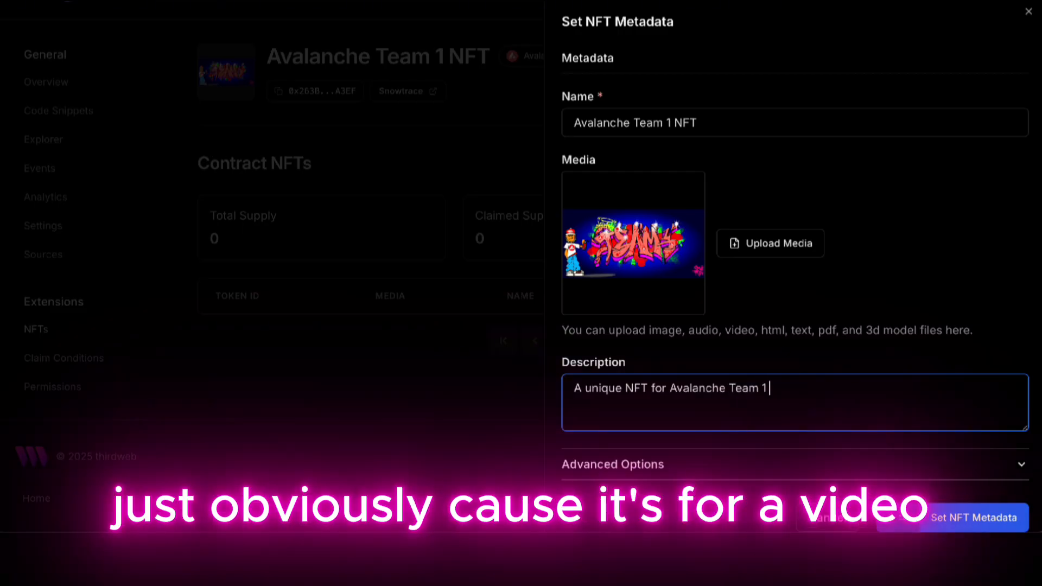
{"action": "type", "text": "1 membe"}
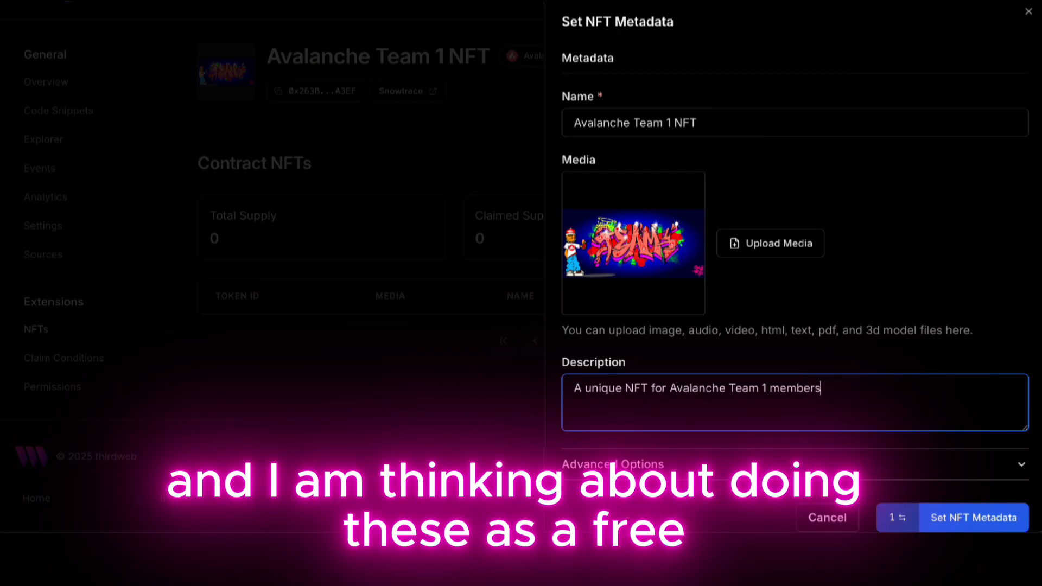
{"action": "type", "text": "rs"}
Submit the NFT metadata, check the fee and function data of the wallet's transaction request, and confirm it.
{"action": "scroll", "coordinate": [914, 455], "scroll_direction": "down", "scroll_amount": 1}
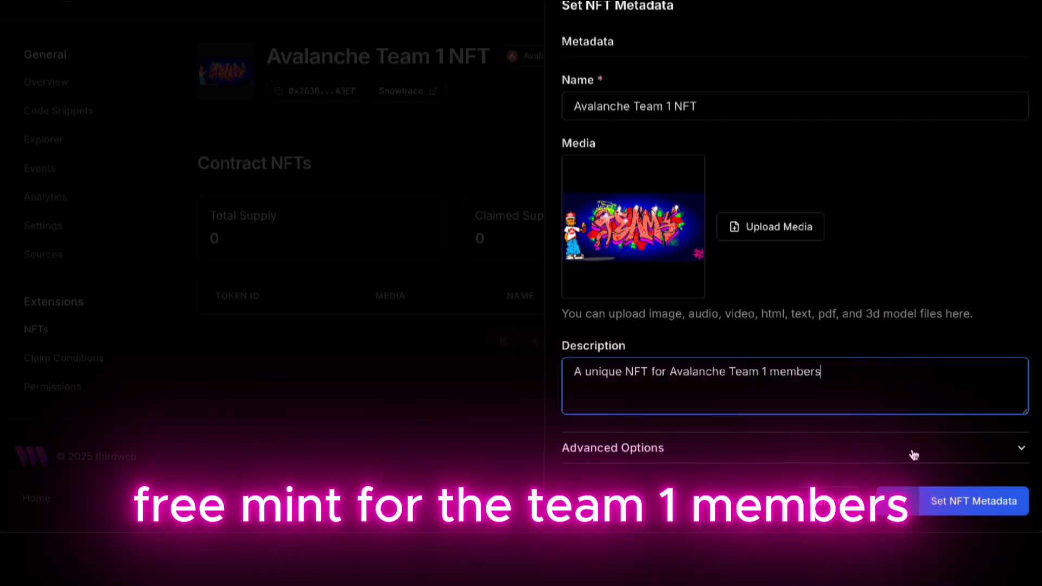
{"action": "left_click", "coordinate": [953, 501]}
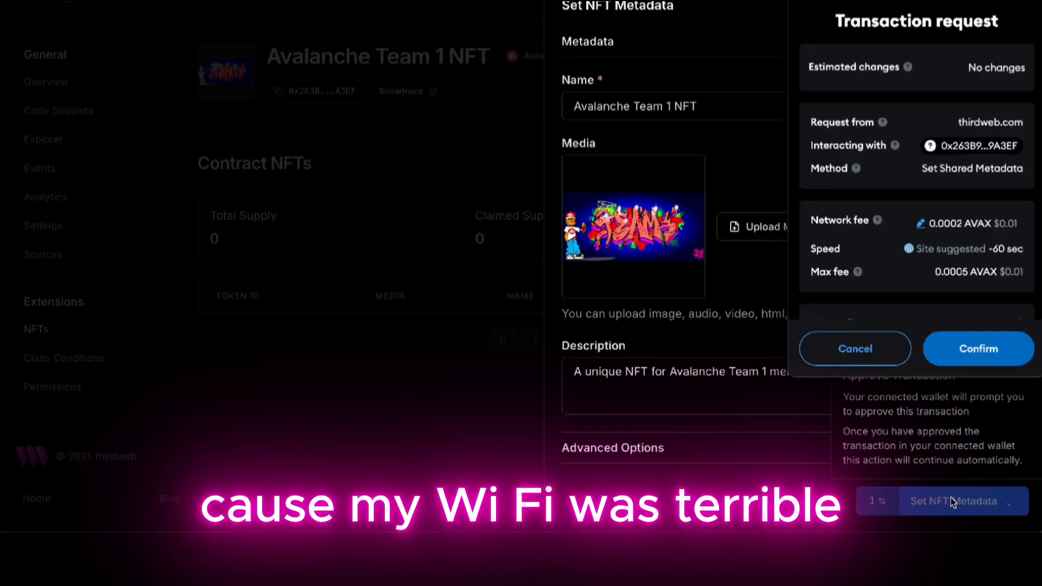
{"action": "scroll", "coordinate": [991, 280], "scroll_direction": "down", "scroll_amount": 1}
{"action": "scroll", "coordinate": [991, 275], "scroll_direction": "down", "scroll_amount": 4}
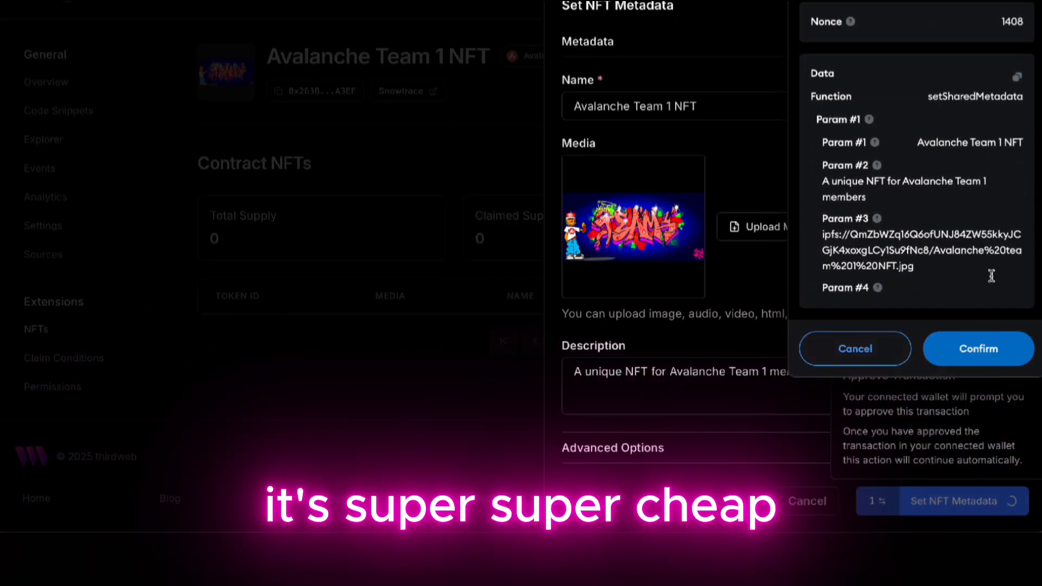
{"action": "scroll", "coordinate": [991, 277], "scroll_direction": "up", "scroll_amount": 1}
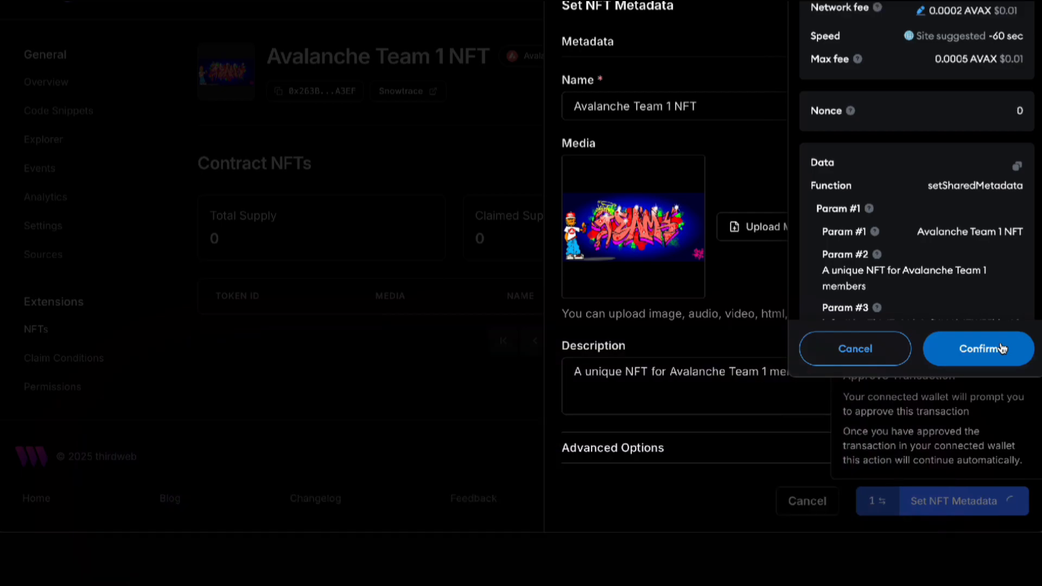
{"action": "left_click", "coordinate": [1001, 348]}
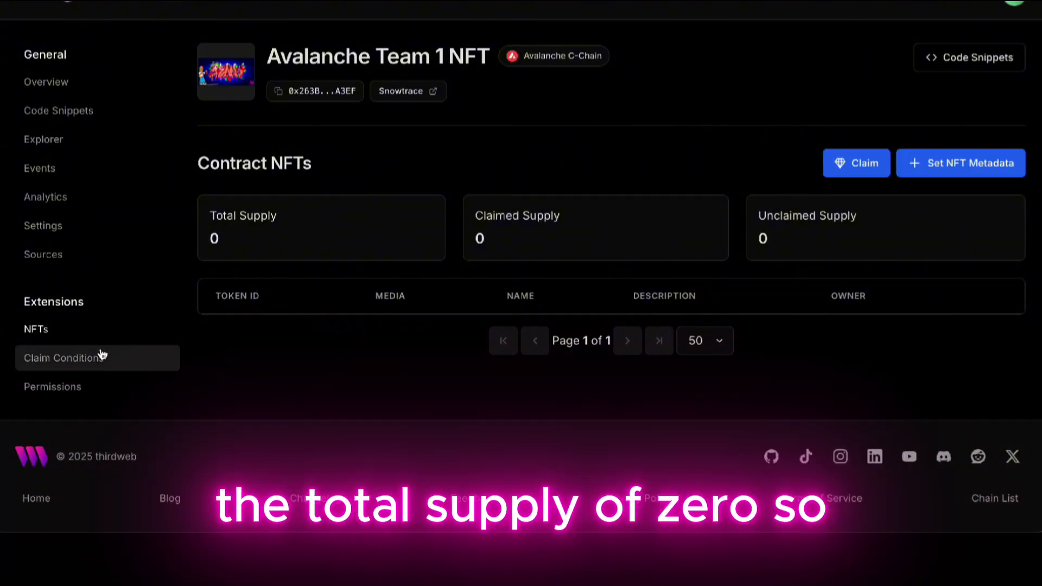
Add a Public (With Allowlist) claim phase to the contract's claim conditions and review its default drop, price and per-wallet settings.
{"action": "left_click", "coordinate": [97, 360]}
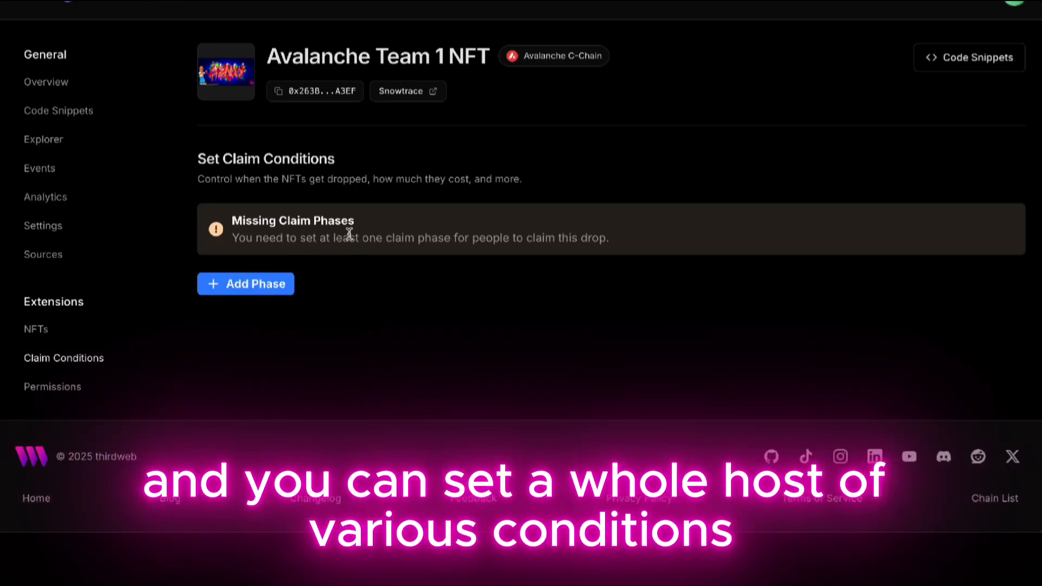
{"action": "left_click", "coordinate": [244, 291]}
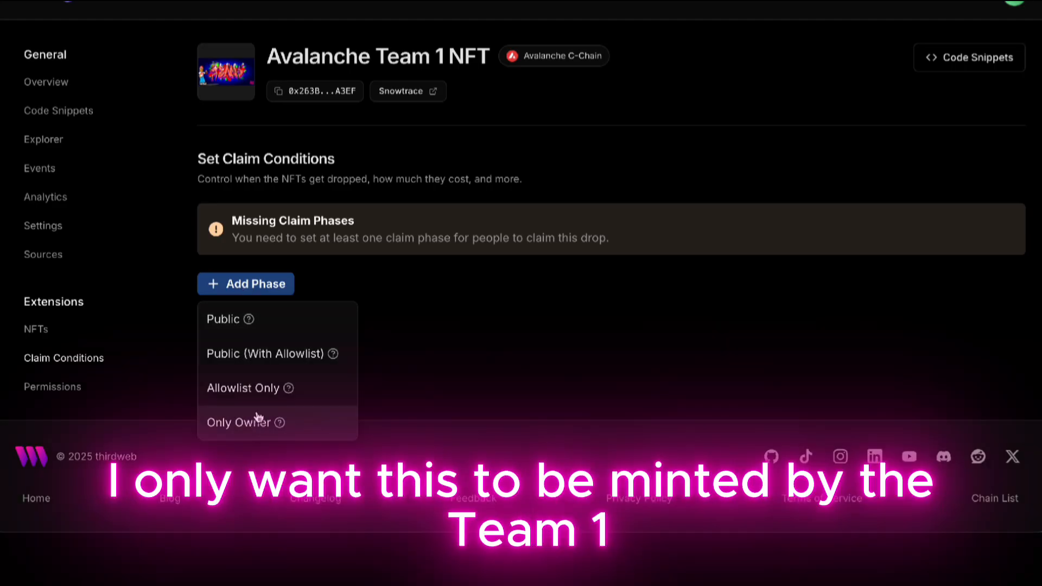
{"action": "left_click", "coordinate": [265, 363]}
{"action": "scroll", "coordinate": [450, 357], "scroll_direction": "down", "scroll_amount": 3}
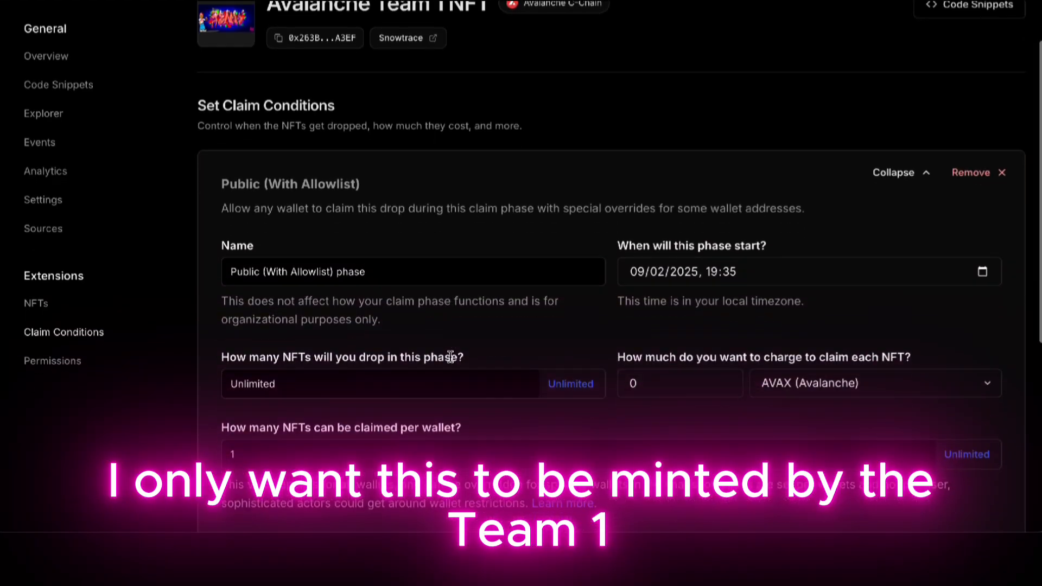
{"action": "scroll", "coordinate": [451, 356], "scroll_direction": "down", "scroll_amount": 1}
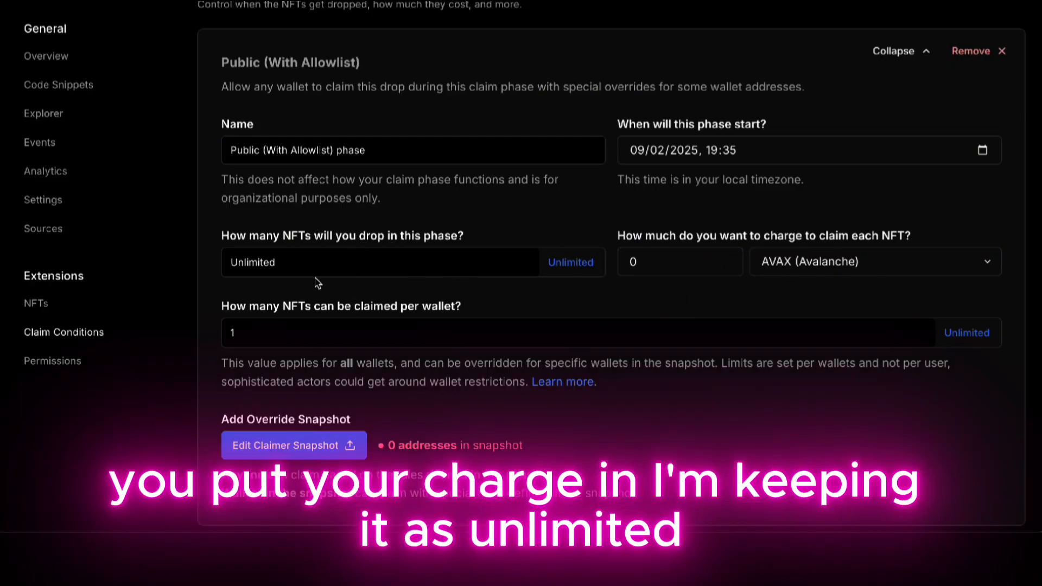
{"action": "scroll", "coordinate": [317, 282], "scroll_direction": "down", "scroll_amount": 2}
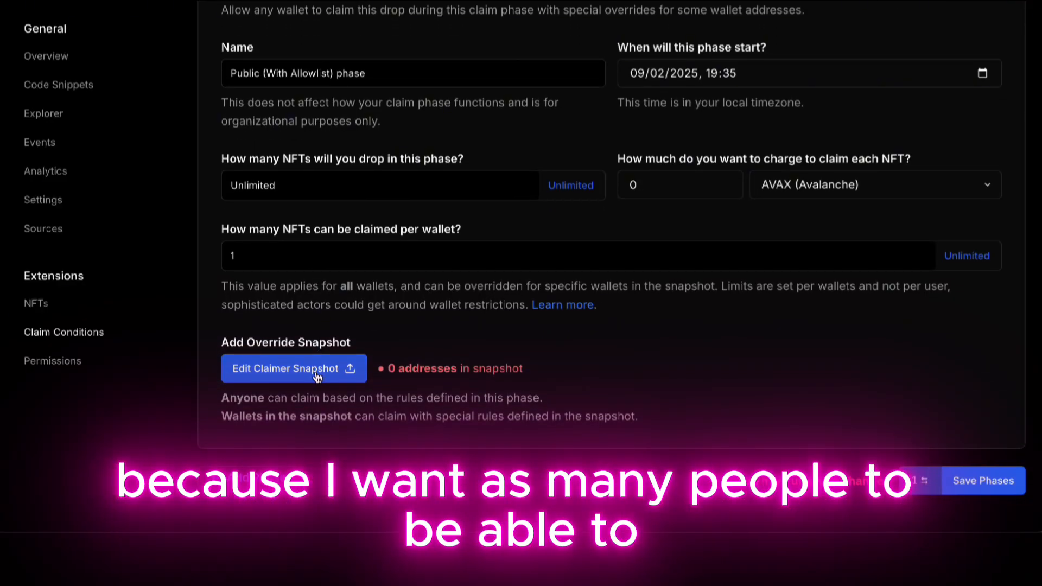
Load "snapshot with address.csv" as the claim phase's claimer snapshot and accept the listed wallet address.
{"action": "left_click", "coordinate": [317, 372]}
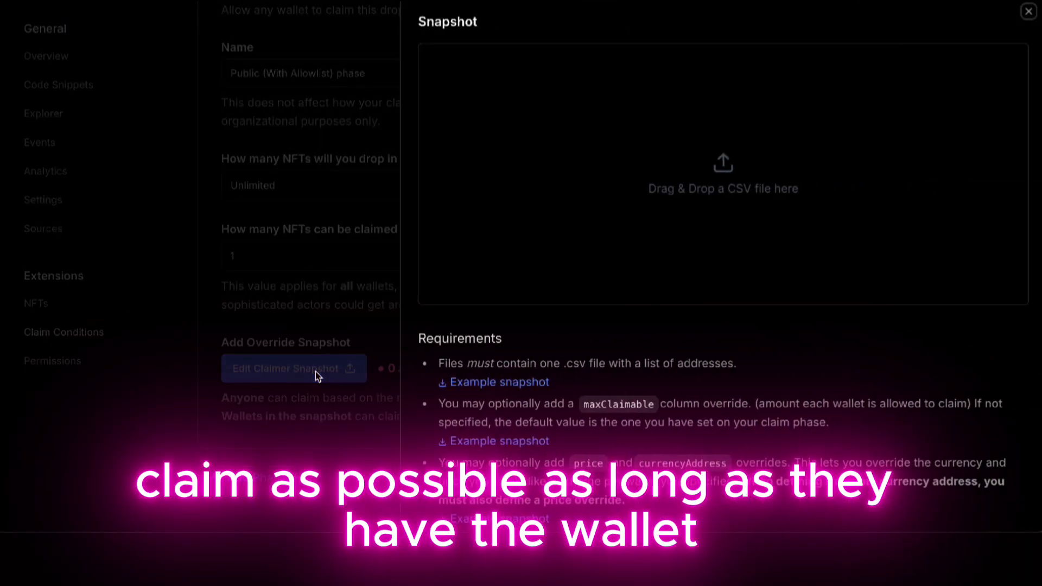
{"action": "left_click", "coordinate": [718, 200]}
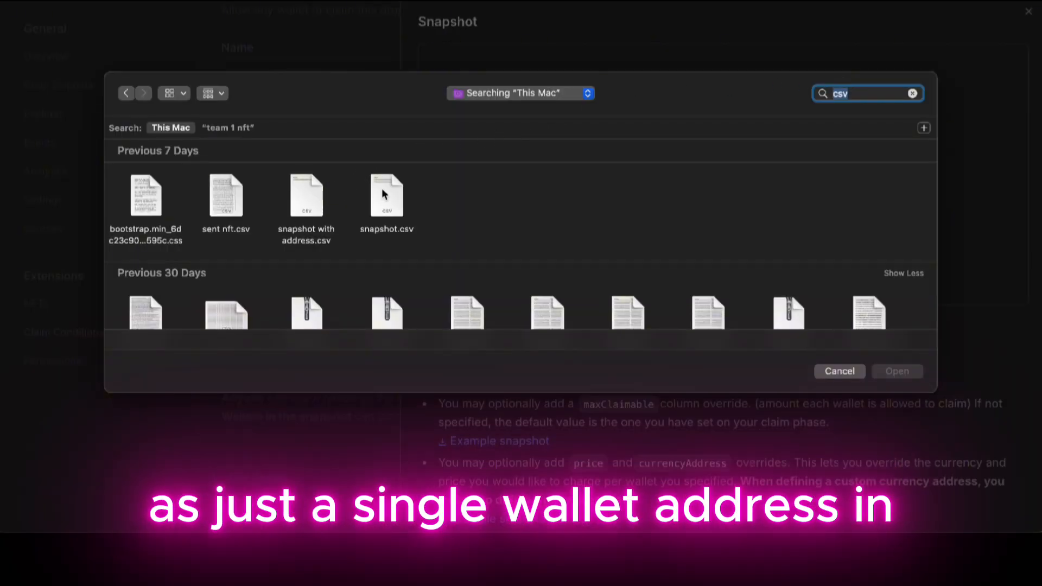
{"action": "left_click", "coordinate": [315, 195]}
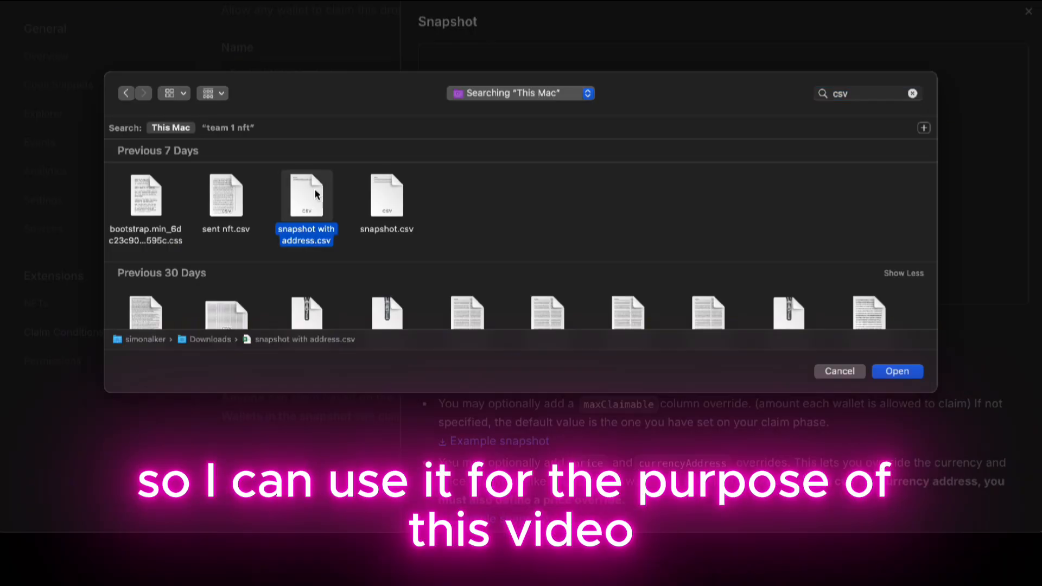
{"action": "double_click", "coordinate": [316, 194]}
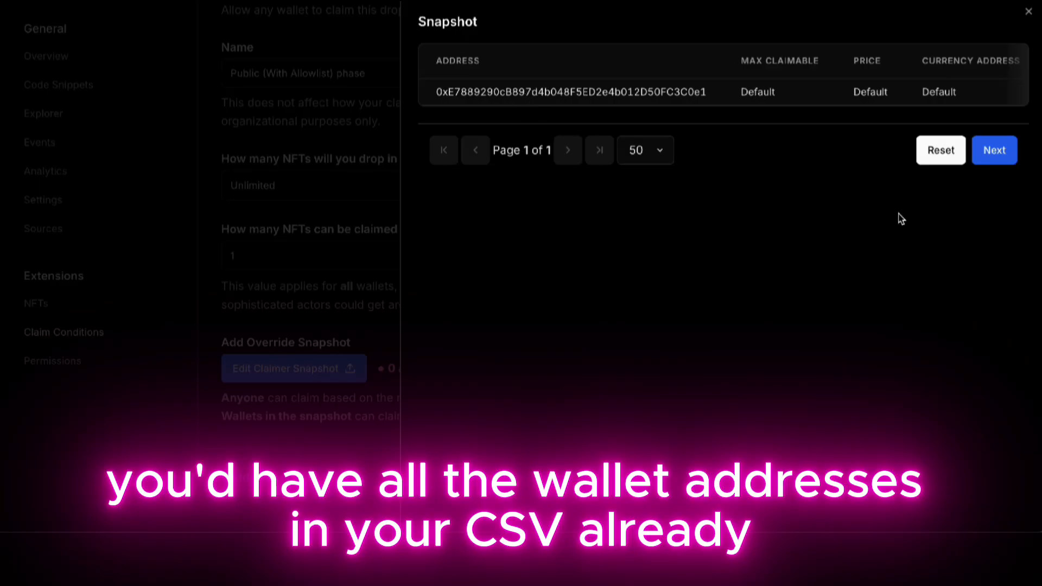
{"action": "left_click", "coordinate": [989, 155]}
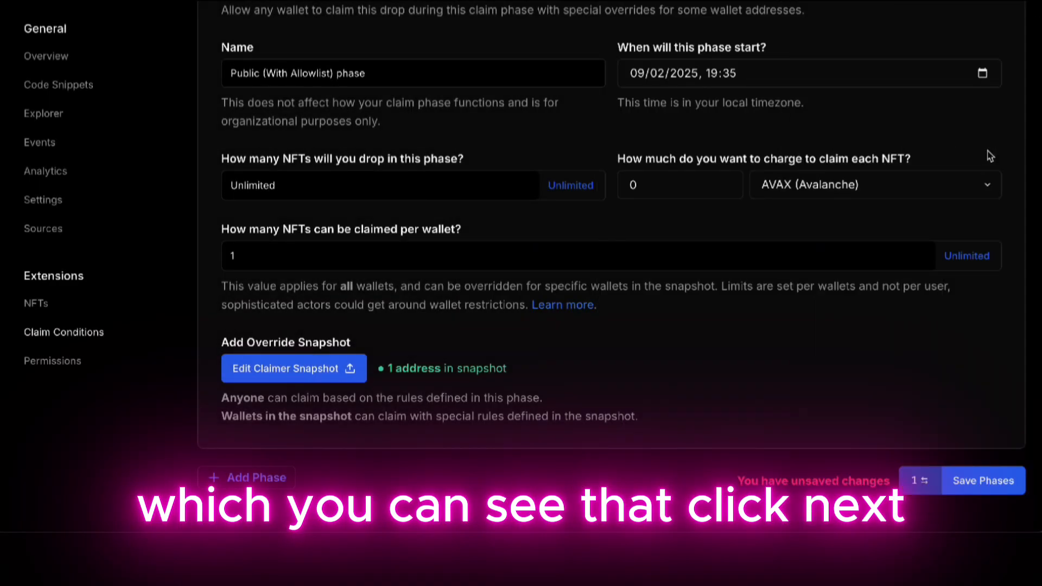
Save the claim phases and confirm the transaction request in the wallet.
{"action": "left_click", "coordinate": [1003, 487]}
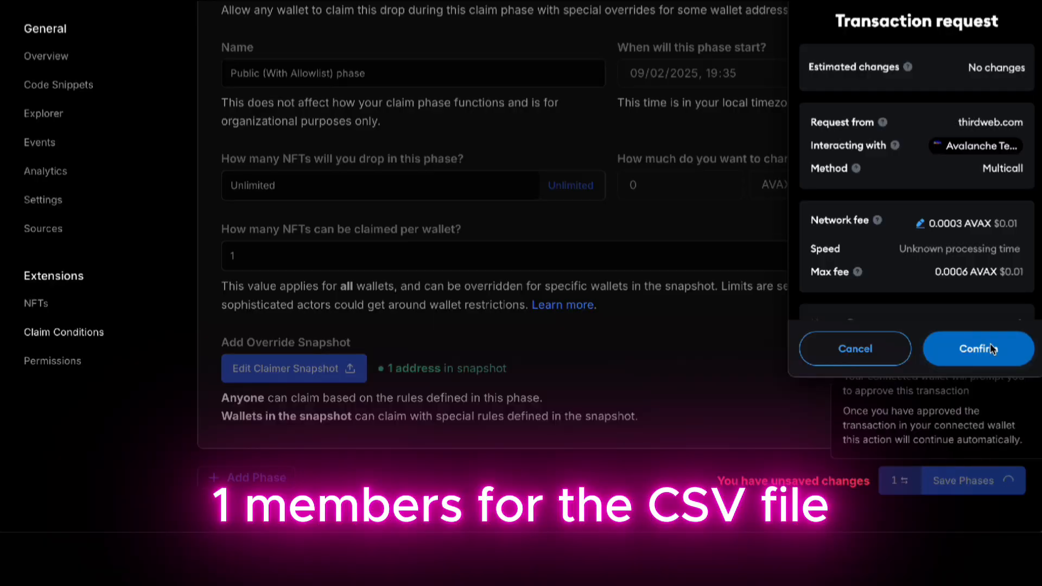
{"action": "left_click", "coordinate": [991, 349]}
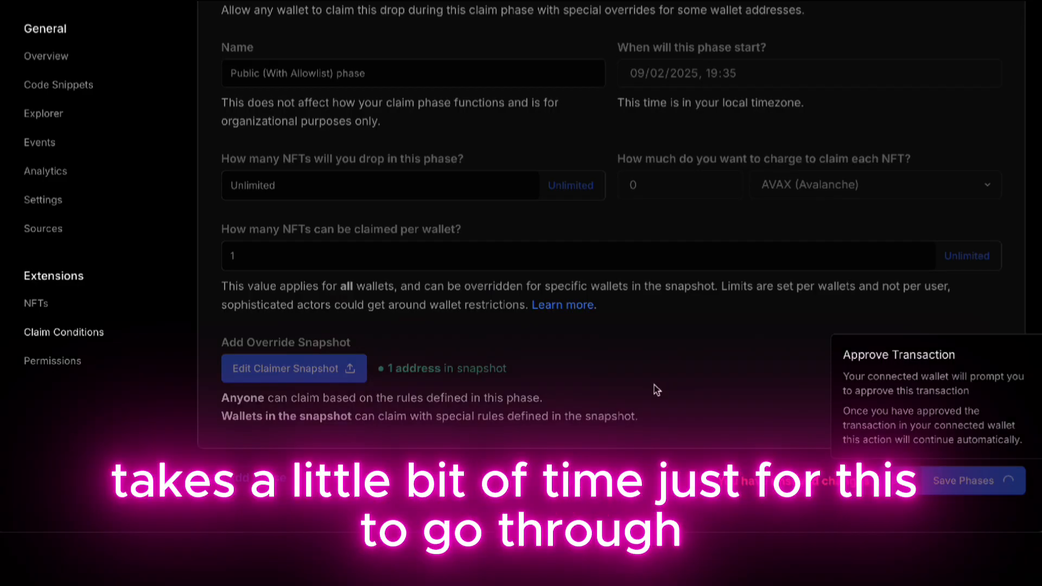
{"action": "scroll", "coordinate": [334, 367], "scroll_direction": "down", "scroll_amount": 2}
{"action": "scroll", "coordinate": [333, 367], "scroll_direction": "up", "scroll_amount": 5}
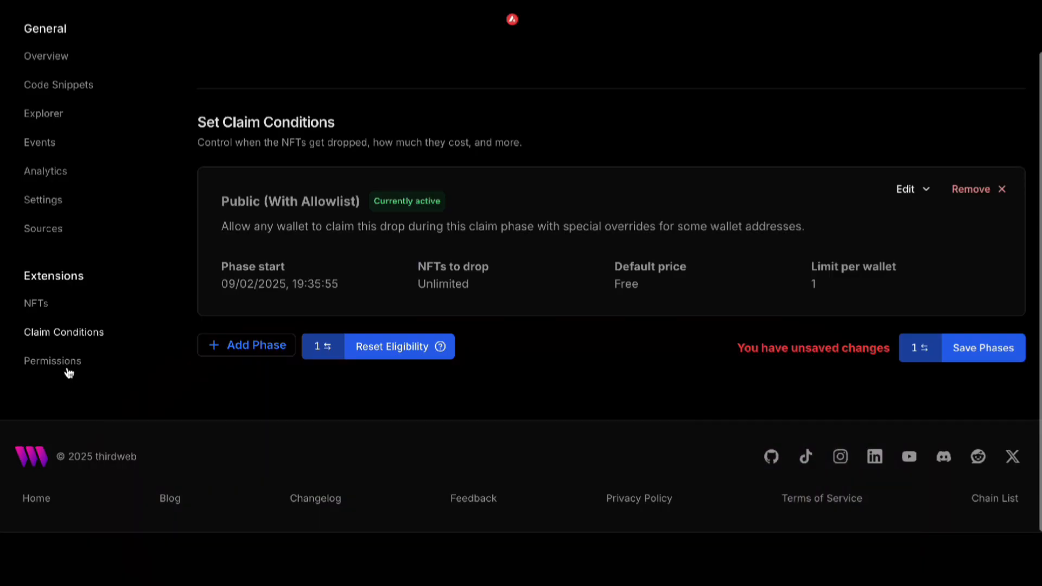
Set the token transfer permission of the contract to Non-Transferable.
{"action": "left_click", "coordinate": [56, 364]}
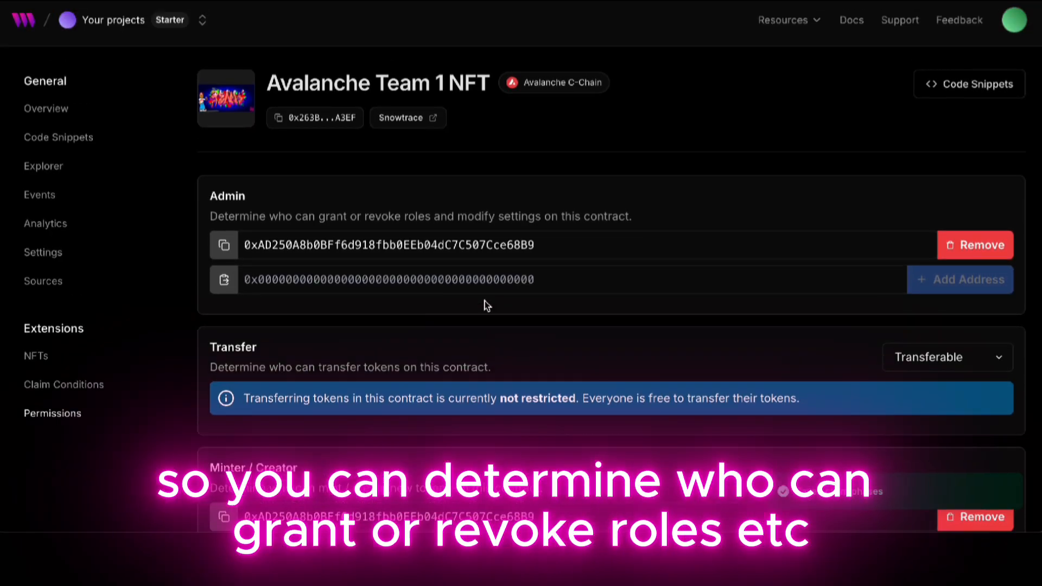
{"action": "scroll", "coordinate": [485, 305], "scroll_direction": "down", "scroll_amount": 2}
{"action": "scroll", "coordinate": [485, 305], "scroll_direction": "down", "scroll_amount": 1}
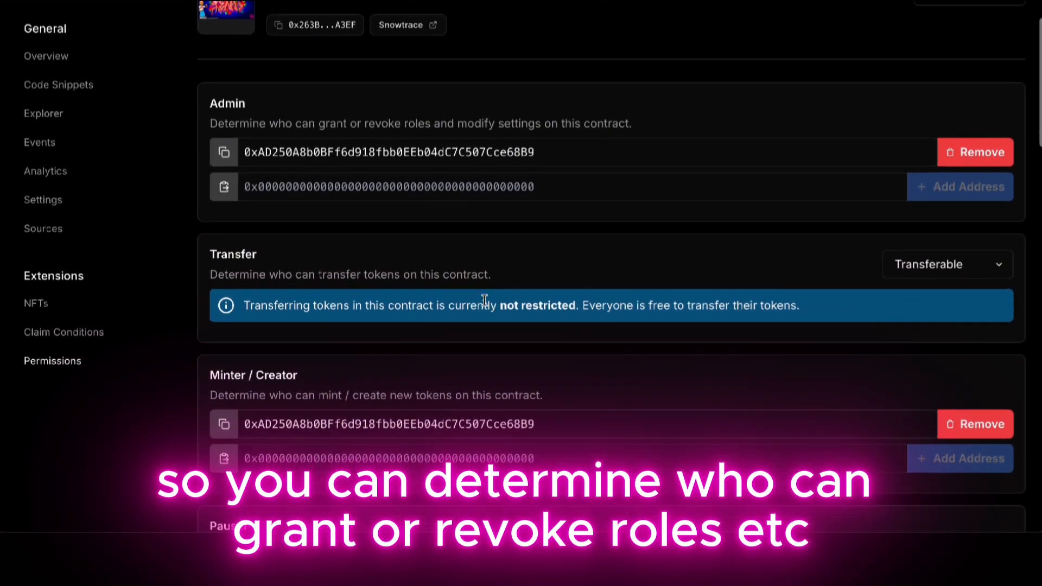
{"action": "left_click", "coordinate": [1005, 258]}
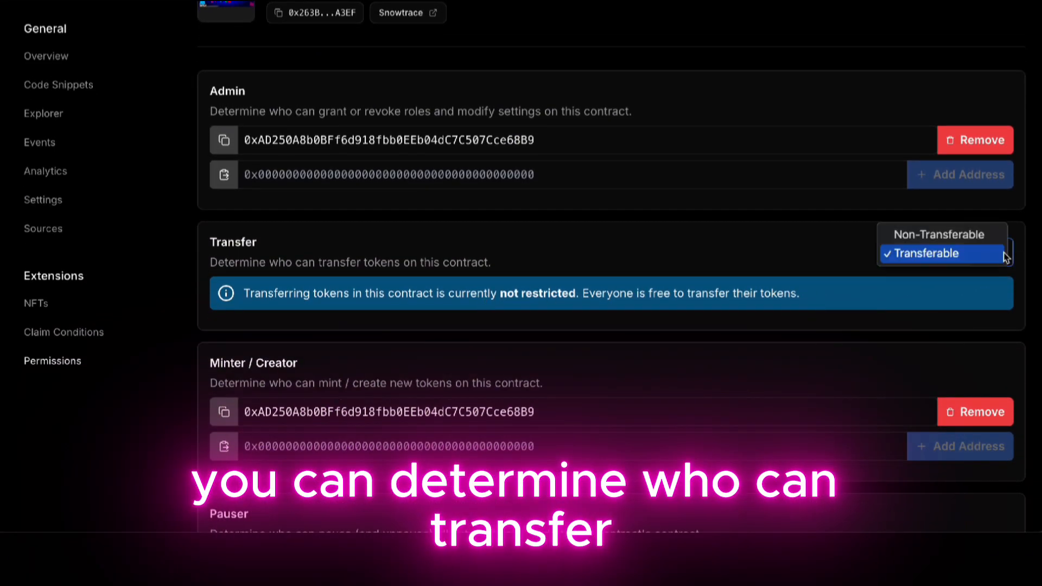
{"action": "left_click", "coordinate": [988, 244]}
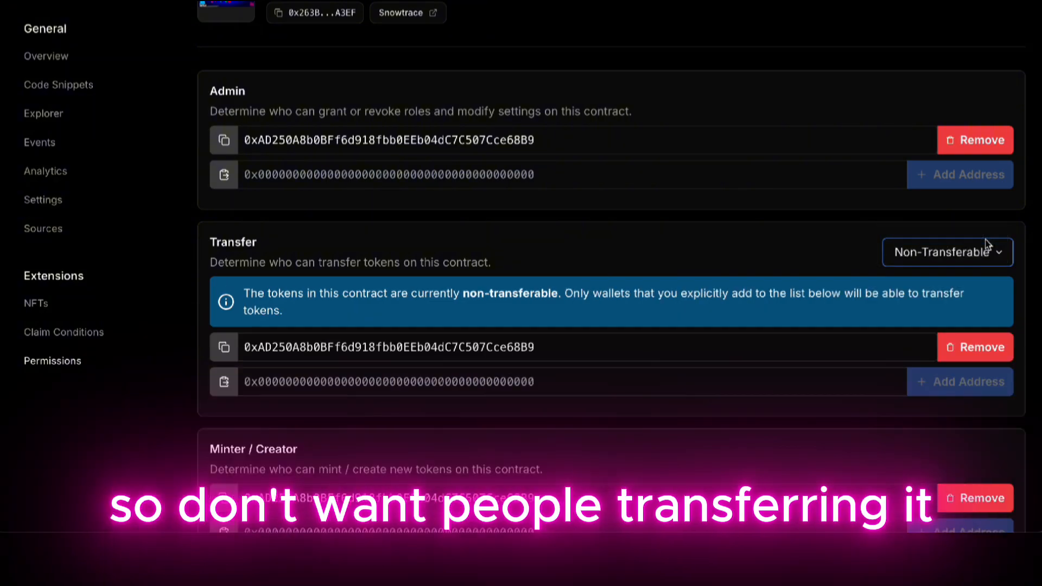
Examine the contract's role permissions for Admin, Transfer, Minter / Creator, Pauser, Lister and Asset.
{"action": "scroll", "coordinate": [694, 386], "scroll_direction": "down", "scroll_amount": 1}
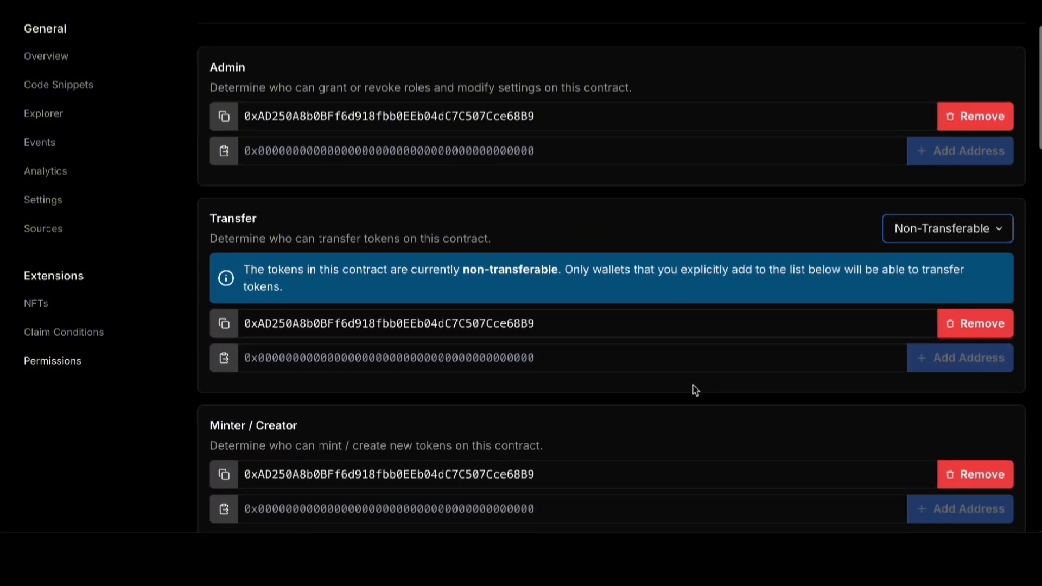
{"action": "scroll", "coordinate": [695, 390], "scroll_direction": "down", "scroll_amount": 2}
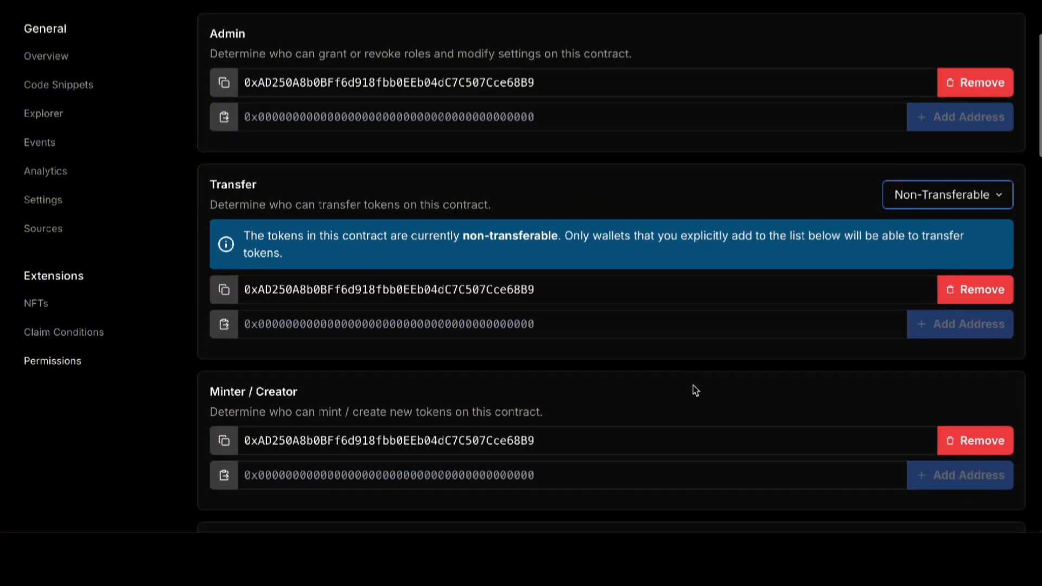
{"action": "scroll", "coordinate": [695, 389], "scroll_direction": "down", "scroll_amount": 5}
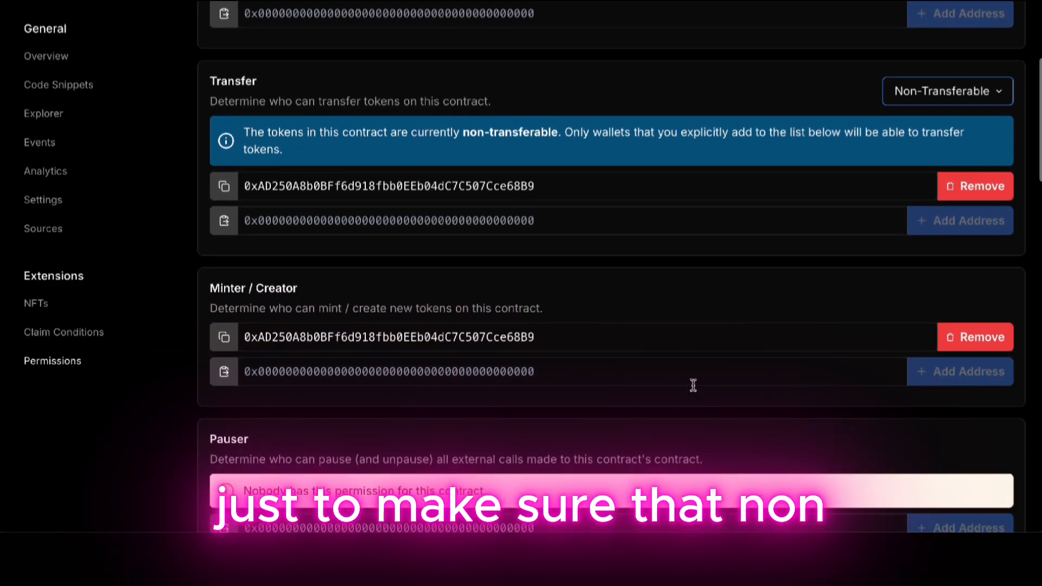
{"action": "scroll", "coordinate": [695, 390], "scroll_direction": "down", "scroll_amount": 5}
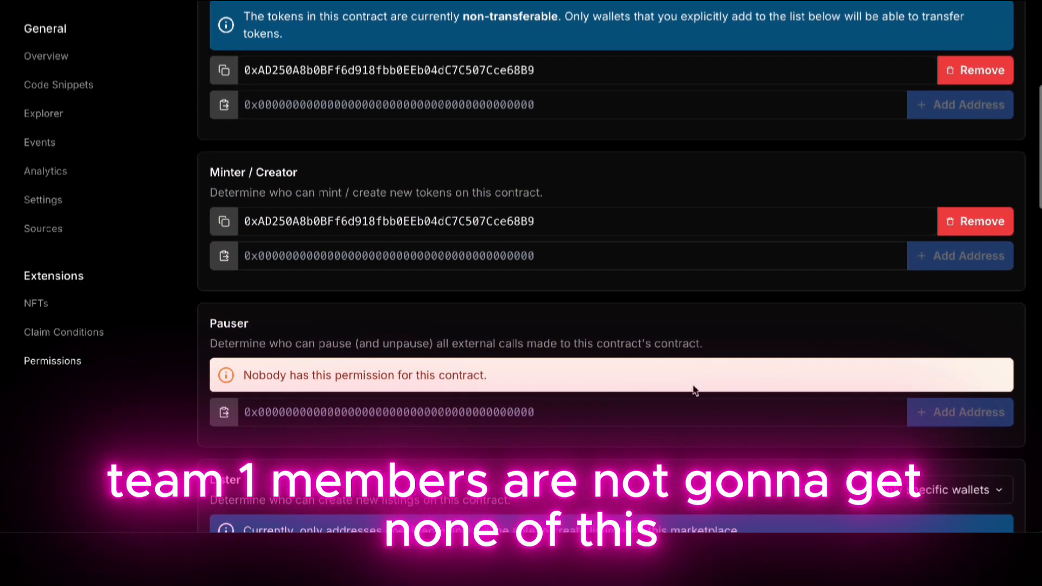
{"action": "scroll", "coordinate": [696, 390], "scroll_direction": "down", "scroll_amount": 7}
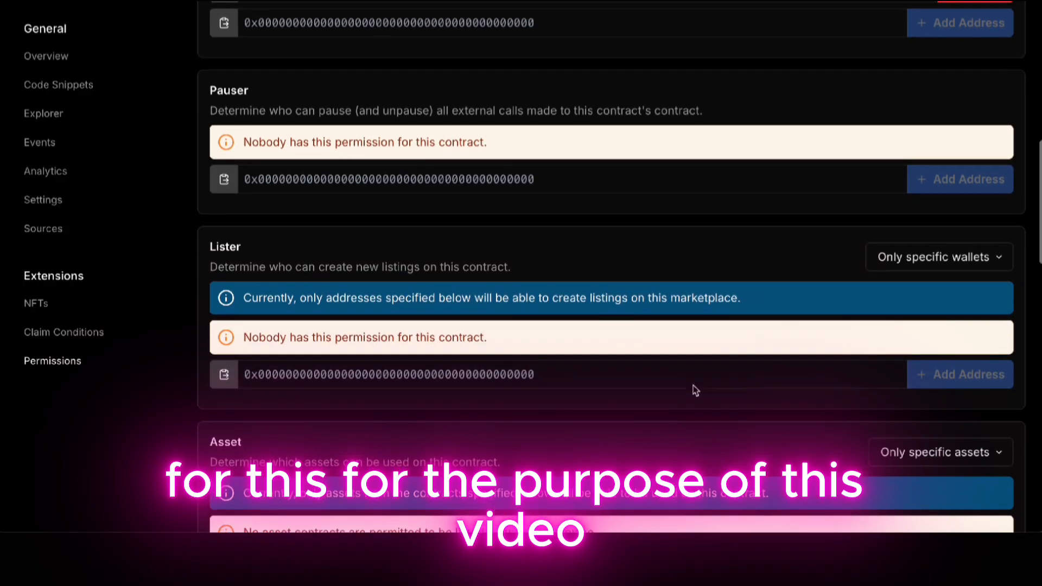
{"action": "scroll", "coordinate": [695, 390], "scroll_direction": "down", "scroll_amount": 2}
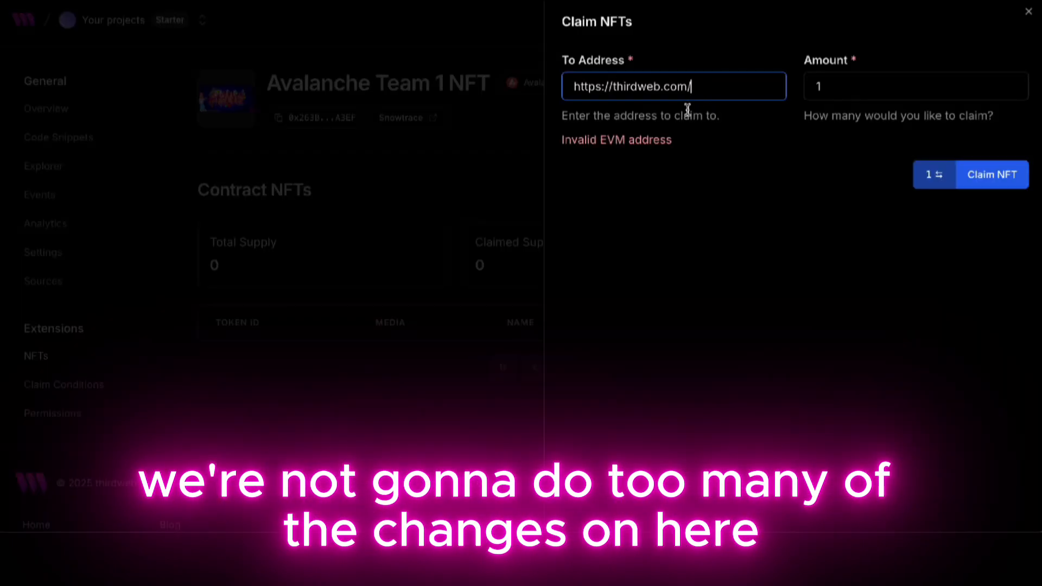
Claim 1 NFT to the copied recipient wallet address and confirm the transaction request in the wallet.
{"action": "left_click_drag", "start_coordinate": [726, 87], "coordinate": [549, 89]}
{"action": "key", "text": "ctrl+v"}
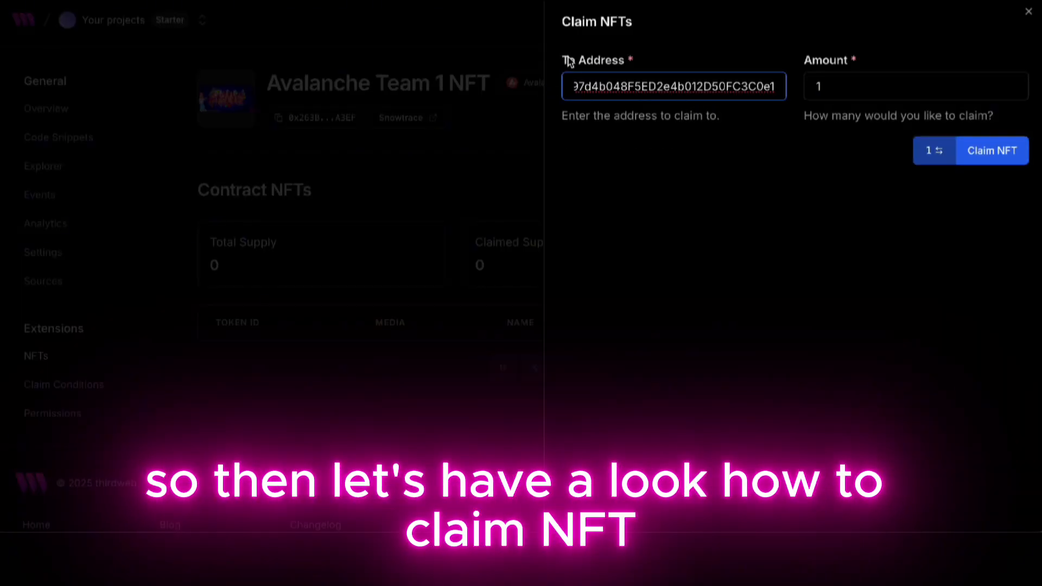
{"action": "left_click", "coordinate": [988, 156]}
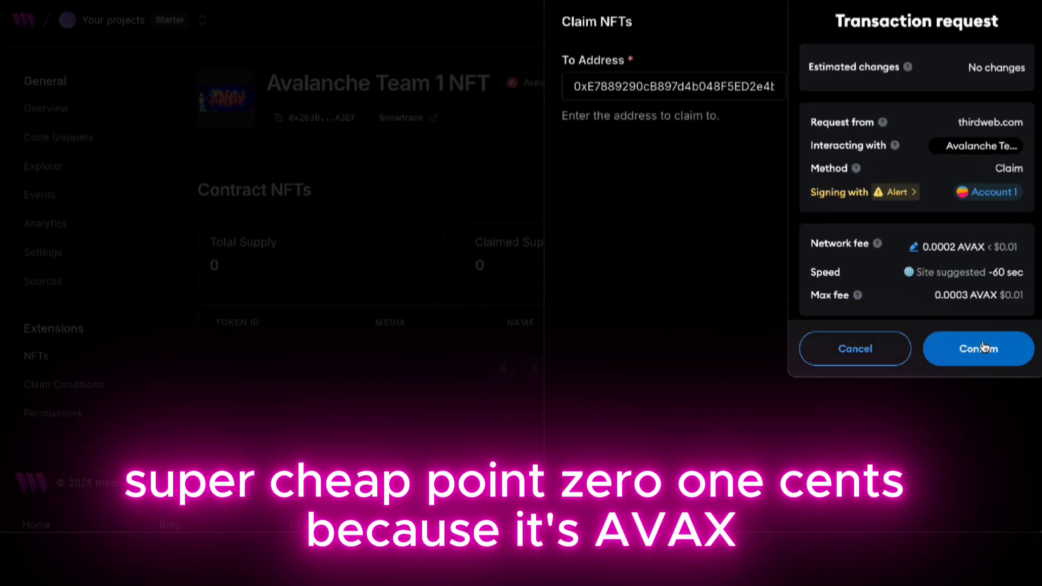
{"action": "scroll", "coordinate": [975, 255], "scroll_direction": "down", "scroll_amount": 1}
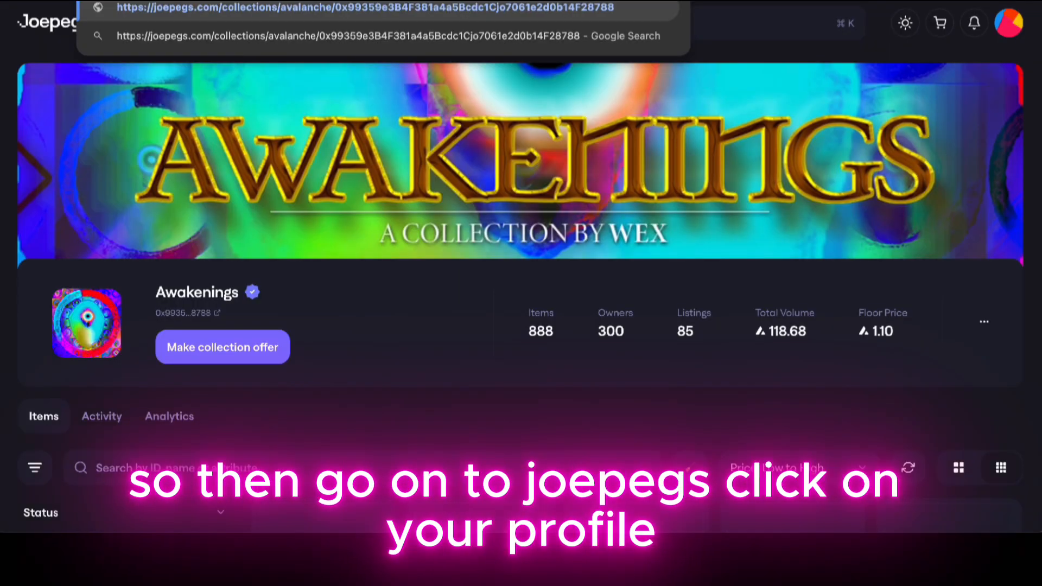
On Joepegs, open the connected wallet's profile and go through the Avalanche Team 1 NFT collection to the claimed item's page.
{"action": "left_click", "coordinate": [999, 35]}
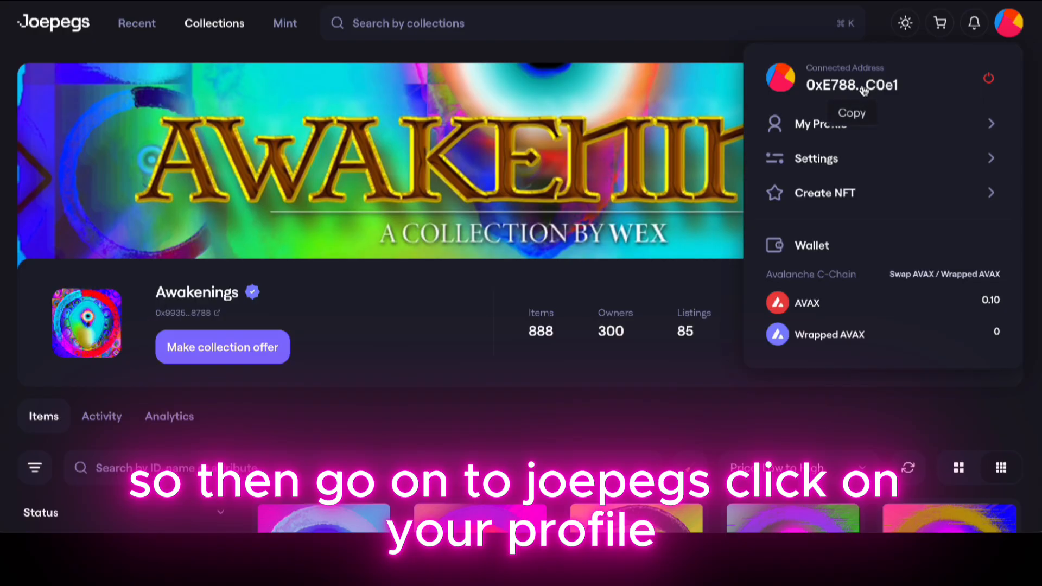
{"action": "left_click", "coordinate": [820, 126]}
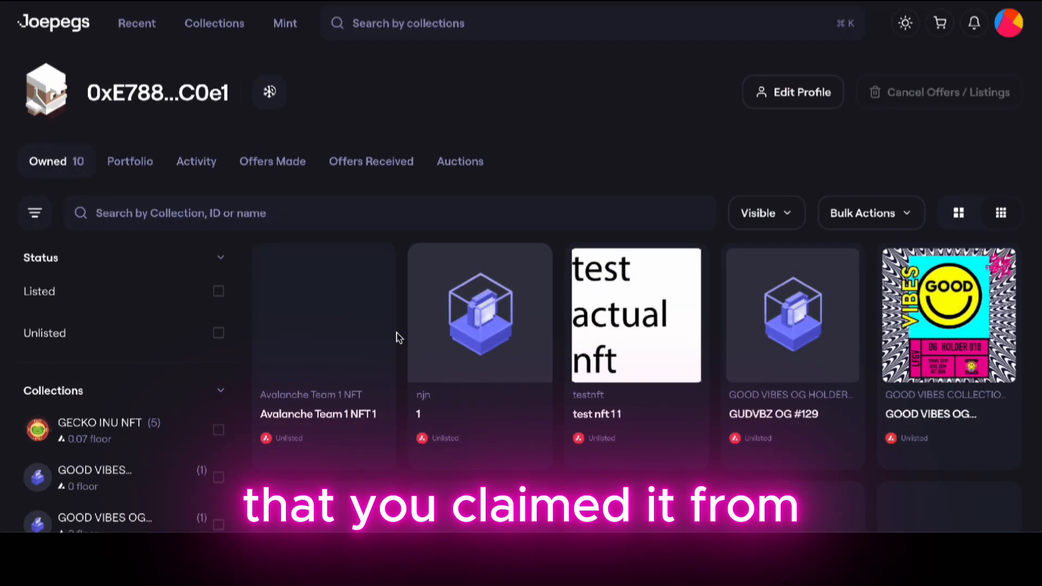
{"action": "left_click", "coordinate": [318, 402]}
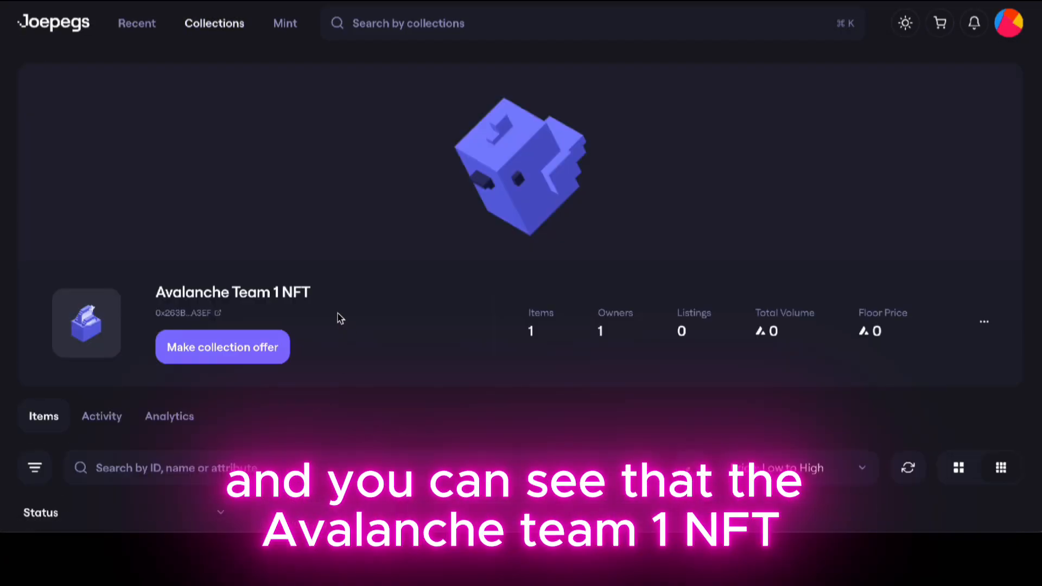
{"action": "scroll", "coordinate": [339, 317], "scroll_direction": "down", "scroll_amount": 5}
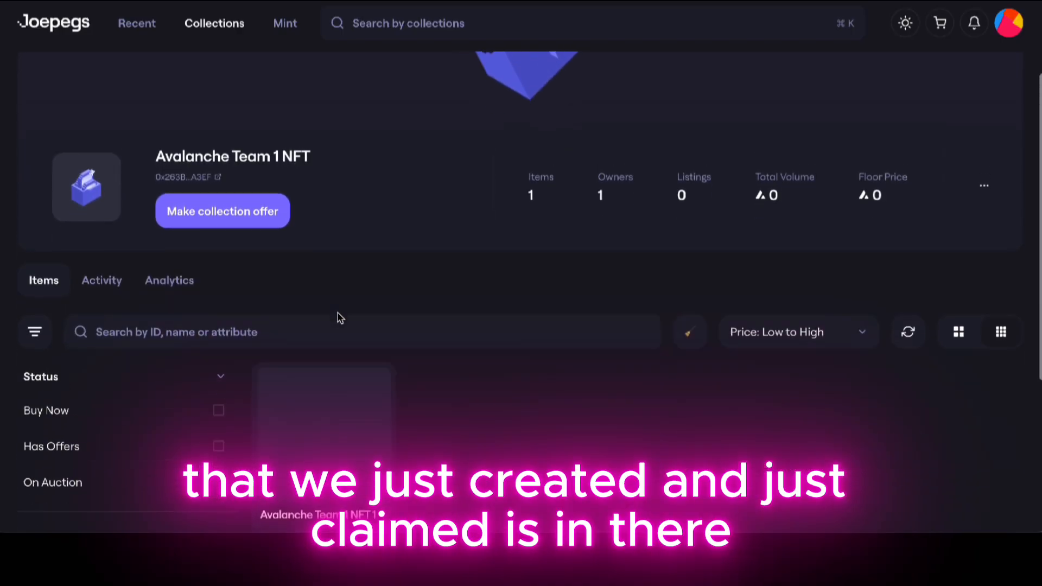
{"action": "left_click", "coordinate": [340, 319]}
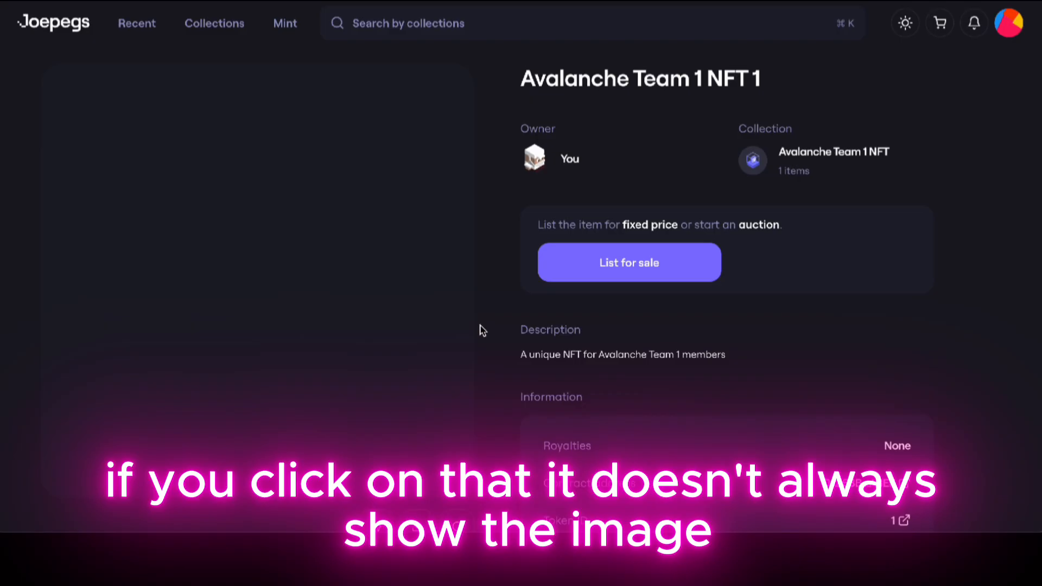
Examine the claimed NFT's description, token information and offers, and view its artwork enlarged.
{"action": "scroll", "coordinate": [482, 329], "scroll_direction": "down", "scroll_amount": 2}
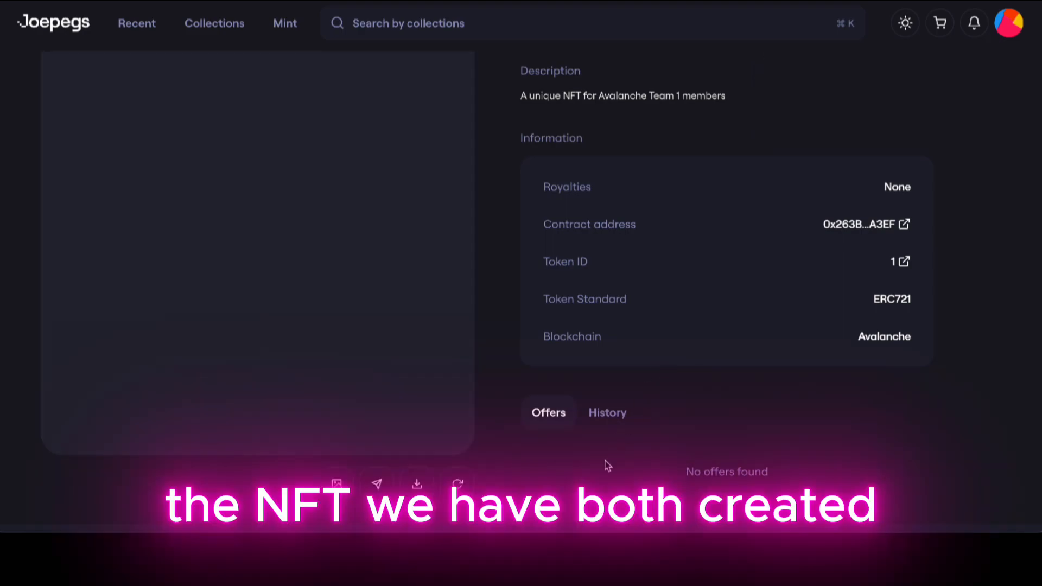
{"action": "scroll", "coordinate": [591, 351], "scroll_direction": "up", "scroll_amount": 5}
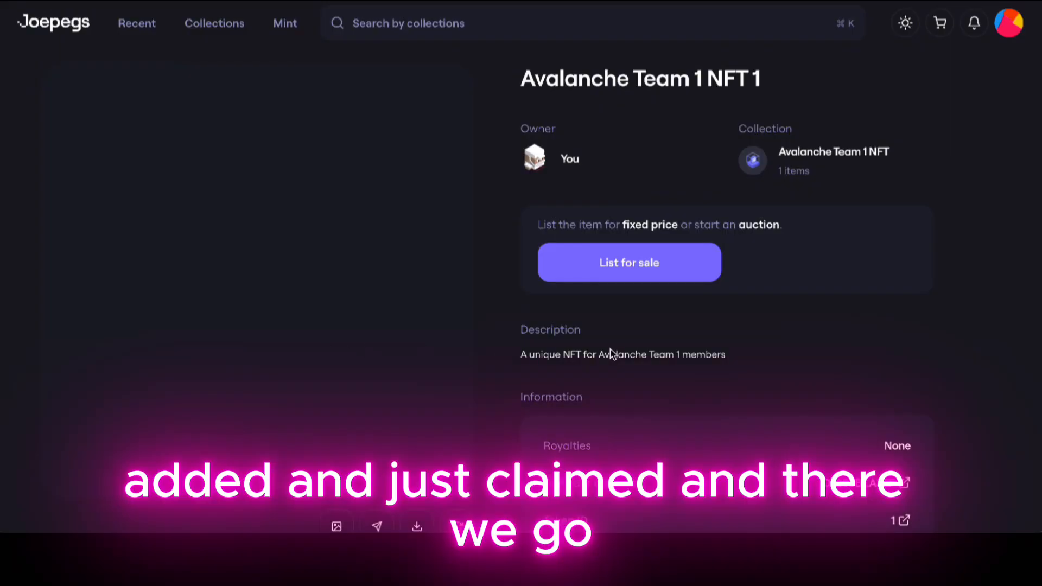
{"action": "scroll", "coordinate": [611, 353], "scroll_direction": "down", "scroll_amount": 1}
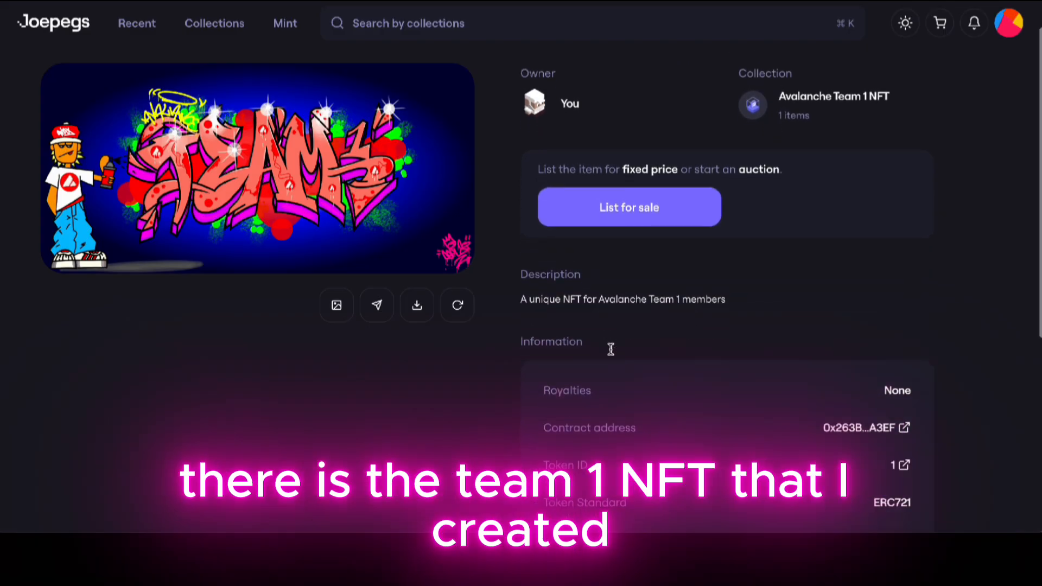
{"action": "scroll", "coordinate": [611, 349], "scroll_direction": "down", "scroll_amount": 2}
{"action": "scroll", "coordinate": [610, 350], "scroll_direction": "down", "scroll_amount": 3}
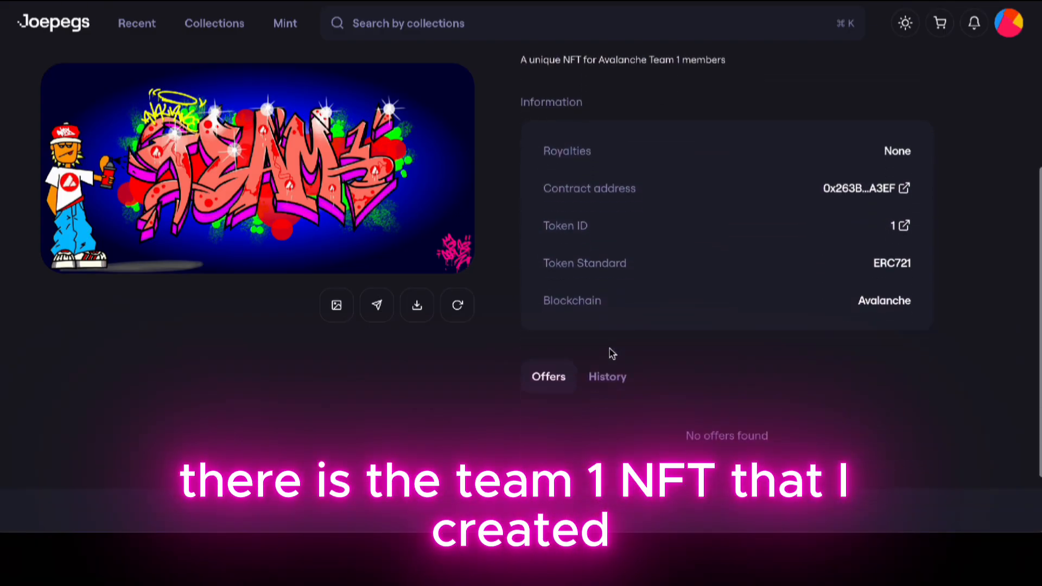
{"action": "scroll", "coordinate": [619, 247], "scroll_direction": "down", "scroll_amount": 1}
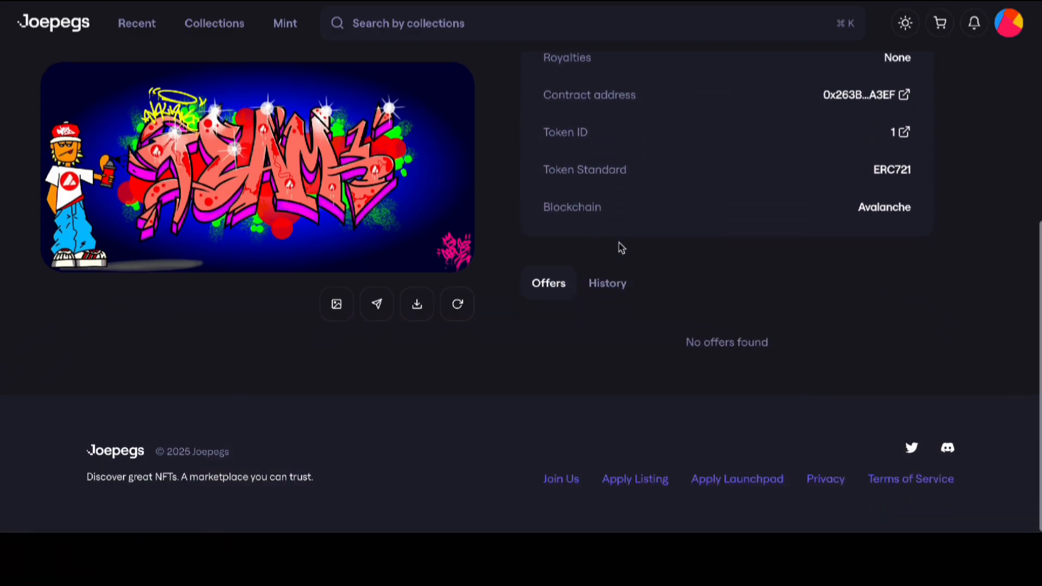
{"action": "scroll", "coordinate": [618, 247], "scroll_direction": "up", "scroll_amount": 3}
{"action": "scroll", "coordinate": [686, 269], "scroll_direction": "up", "scroll_amount": 2}
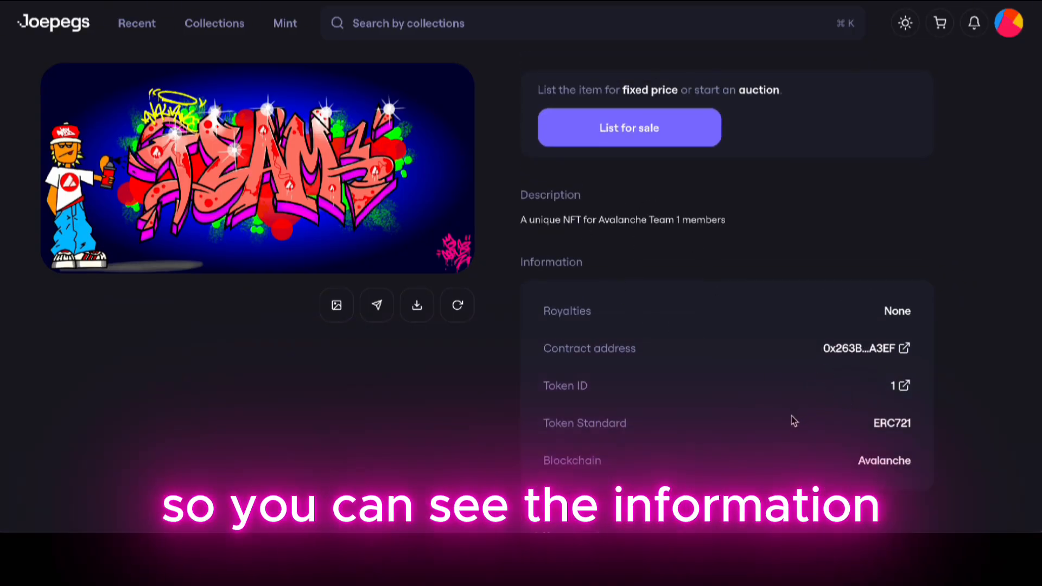
{"action": "scroll", "coordinate": [791, 416], "scroll_direction": "up", "scroll_amount": 3}
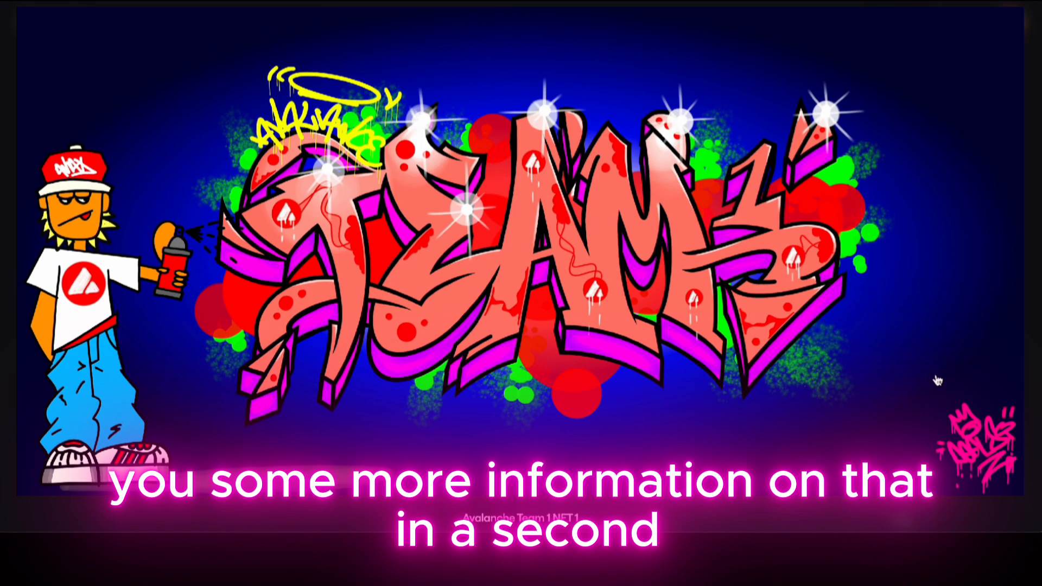
{"action": "scroll", "coordinate": [938, 381], "scroll_direction": "down", "scroll_amount": 1}
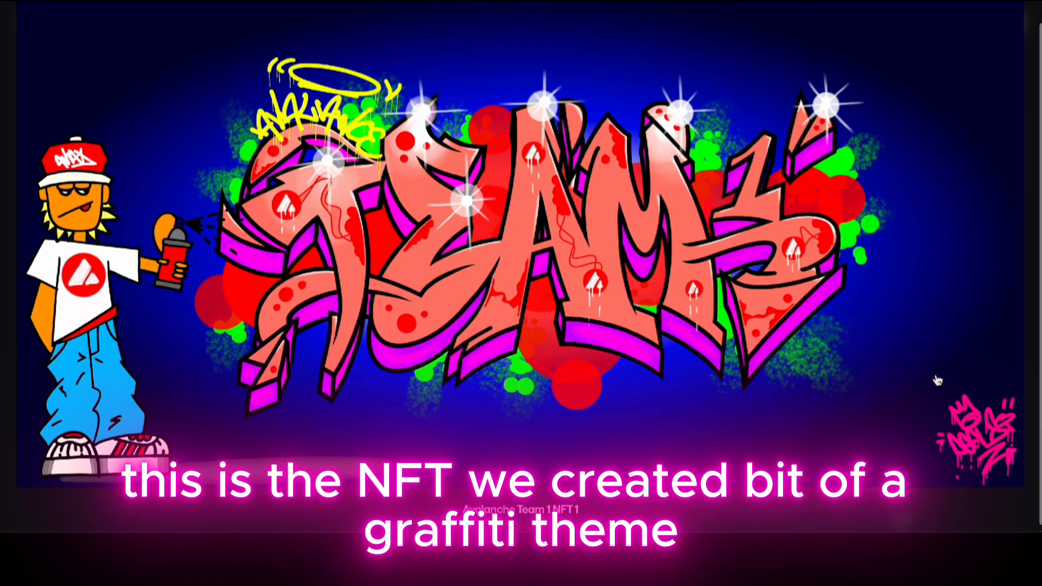